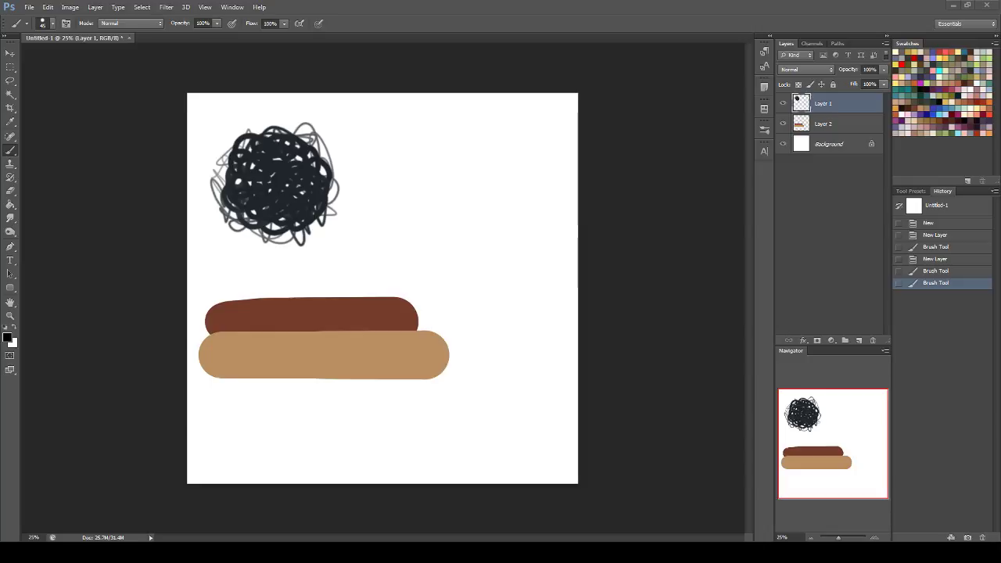
# - Test a short Brush stroke above the dark scribble, undo it, and set the brush size to 60 px
pyautogui.click(9, 220)
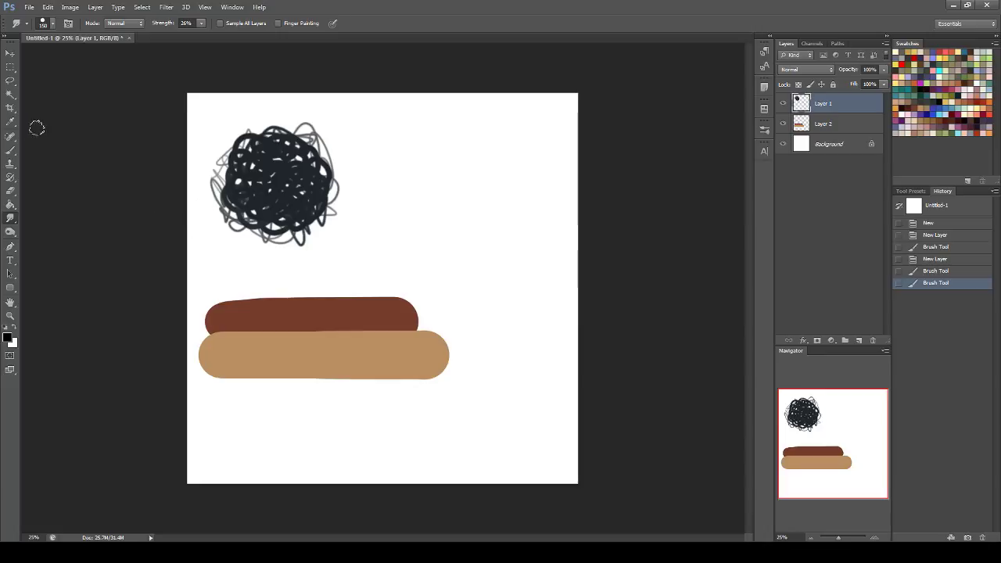
pyautogui.click(10, 150)
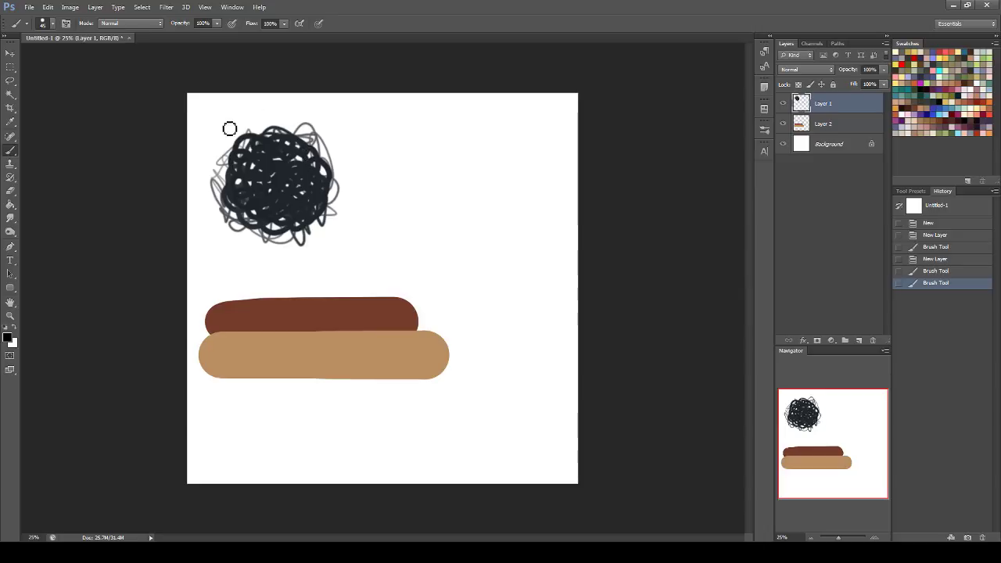
pyautogui.moveTo(258, 116)
pyautogui.mouseDown()
pyautogui.moveTo(215, 151)
pyautogui.moveTo(209, 204)
pyautogui.moveTo(259, 273)
pyautogui.moveTo(359, 222)
pyautogui.moveTo(303, 115)
pyautogui.mouseUp()
pyautogui.hotkey('ctrl', 'z')
pyautogui.click(43, 27)
pyautogui.click(43, 27)
pyautogui.click(765, 150)
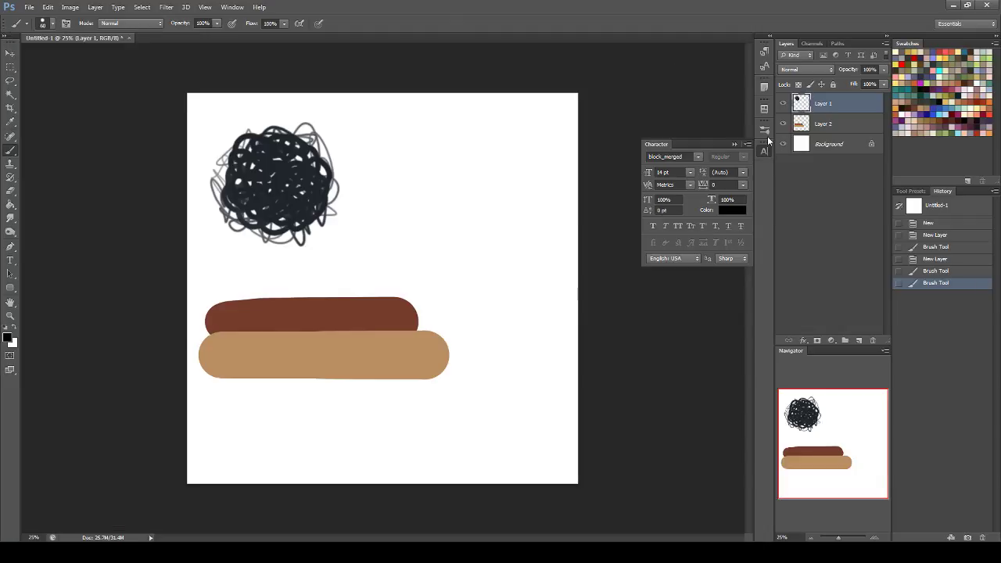
pyautogui.click(766, 131)
pyautogui.click(767, 130)
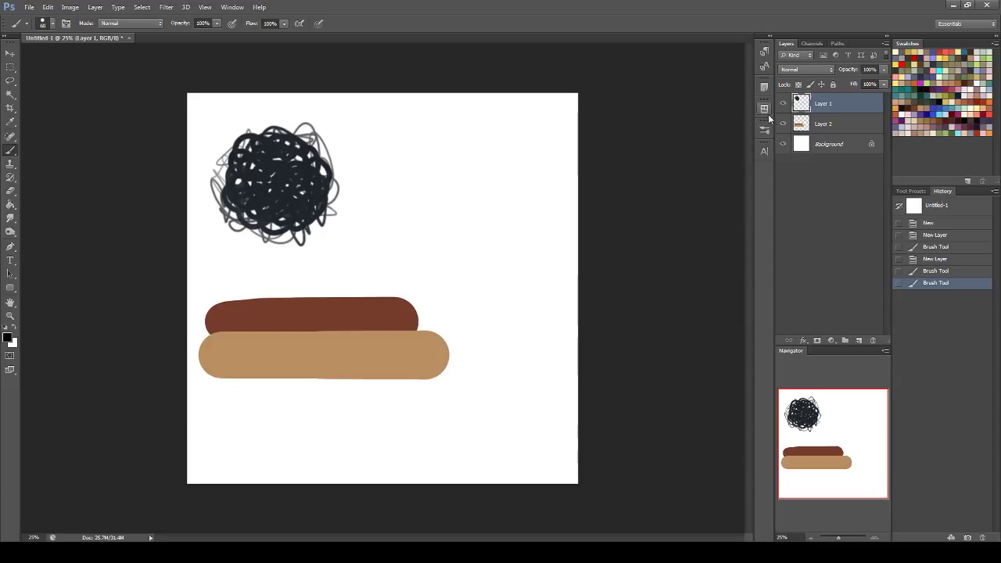
pyautogui.click(232, 7)
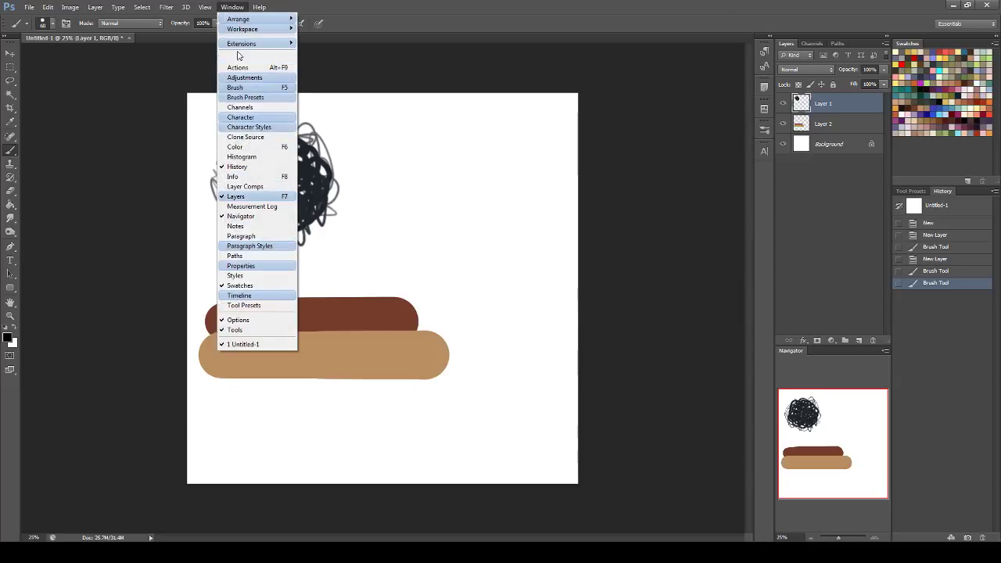
pyautogui.click(260, 98)
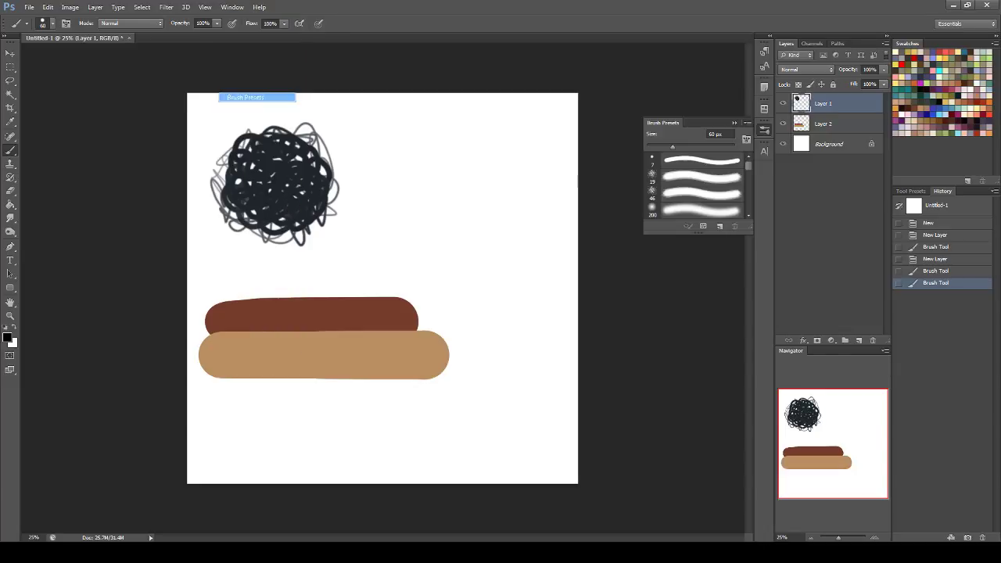
pyautogui.click(764, 129)
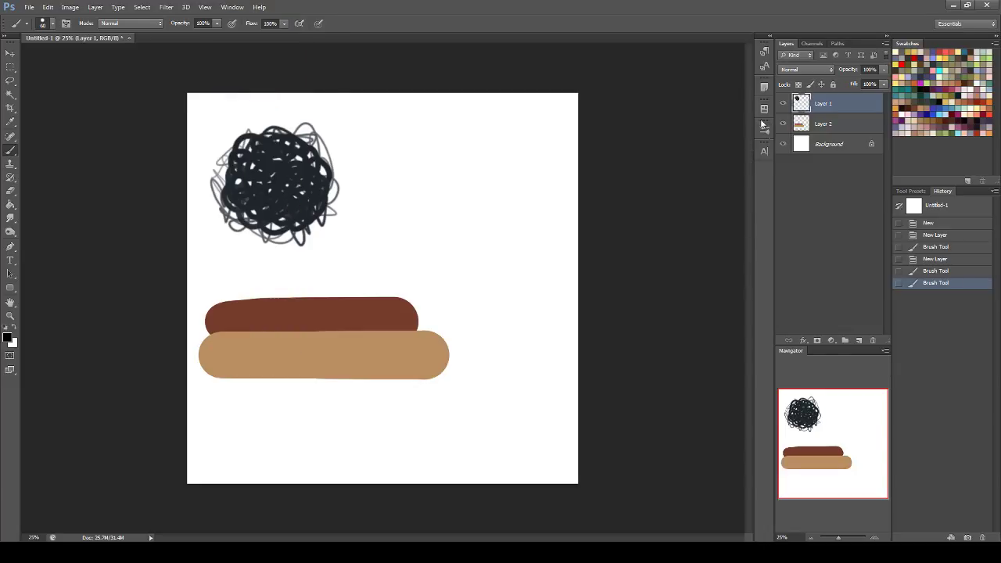
# - Open the full brush settings and examine the Transfer and Shape Dynamics options of the current brush
pyautogui.click(232, 7)
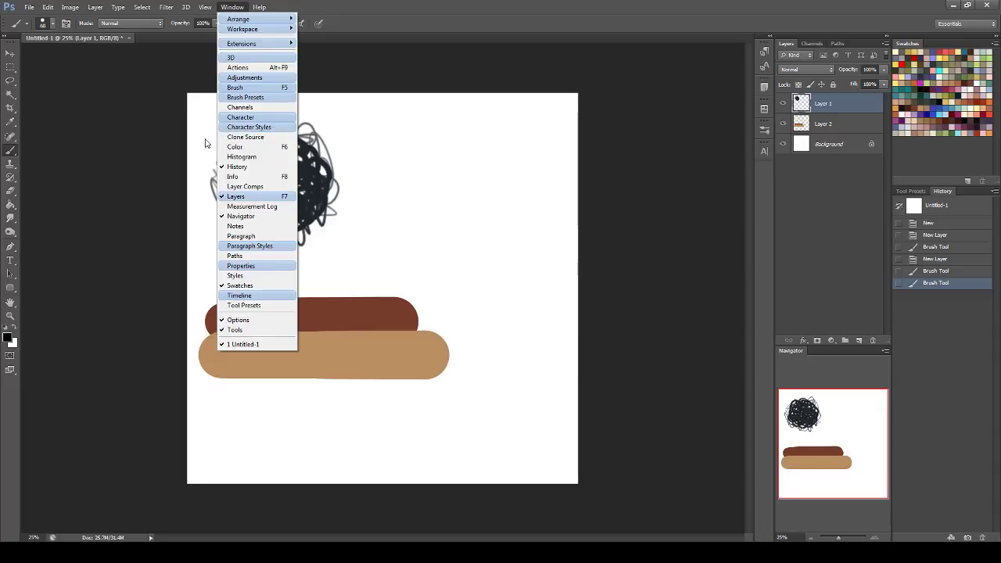
pyautogui.click(267, 88)
pyautogui.moveTo(598, 124)
pyautogui.mouseDown()
pyautogui.moveTo(575, 105)
pyautogui.moveTo(591, 127)
pyautogui.mouseUp()
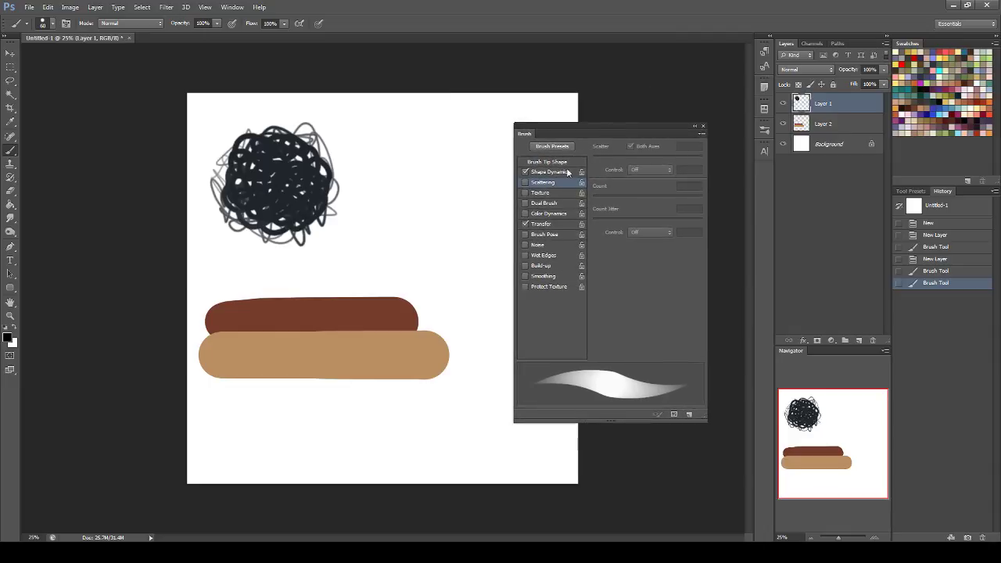
pyautogui.click(551, 225)
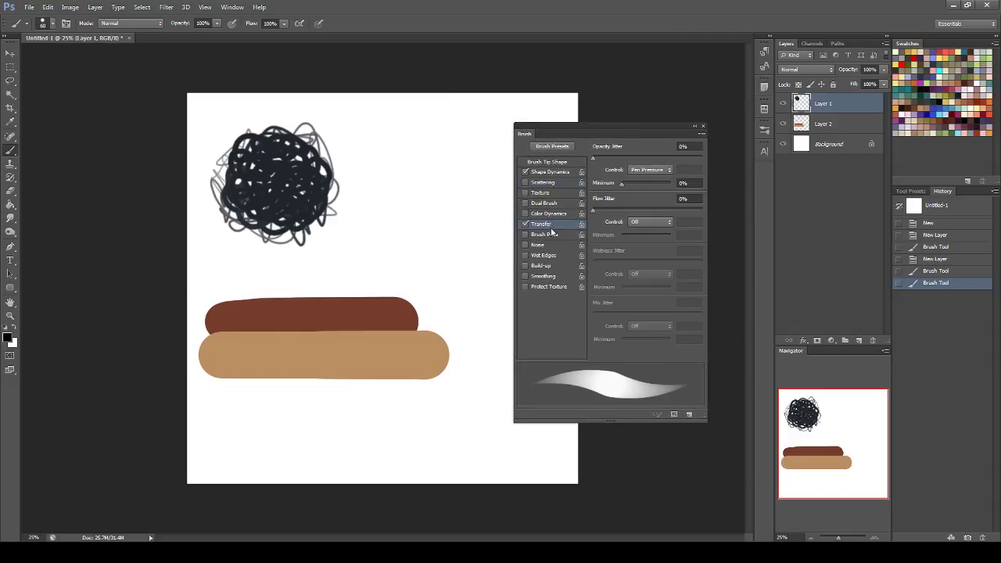
pyautogui.click(550, 171)
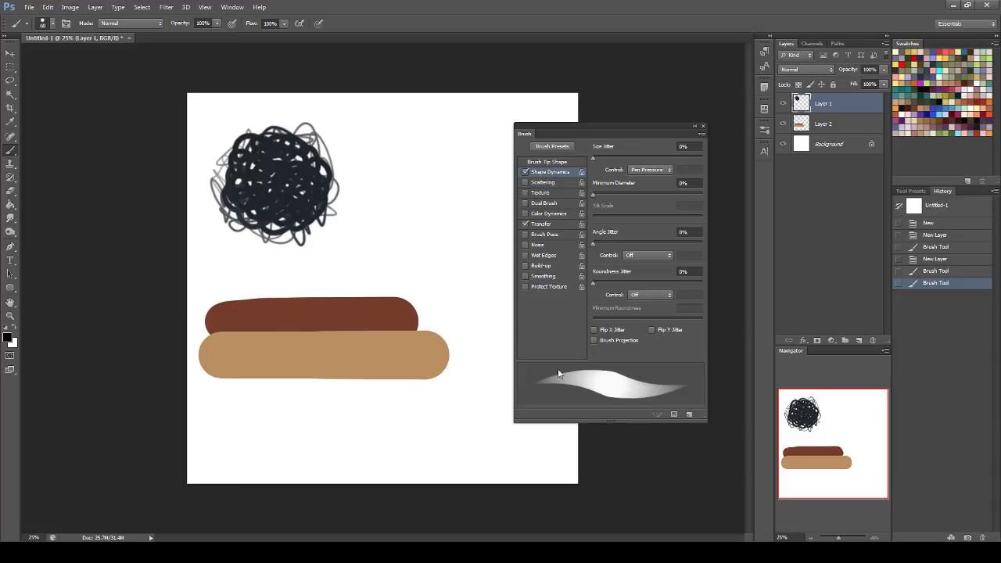
# - Scribble a second round shape in black beside the dark scribble on Layer 1, varying the pen pressure
pyautogui.moveTo(418, 144)
pyautogui.mouseDown()
pyautogui.moveTo(378, 162)
pyautogui.moveTo(417, 213)
pyautogui.moveTo(429, 183)
pyautogui.moveTo(389, 209)
pyautogui.moveTo(397, 216)
pyautogui.moveTo(461, 190)
pyautogui.moveTo(436, 141)
pyautogui.moveTo(371, 139)
pyautogui.moveTo(381, 212)
pyautogui.moveTo(387, 154)
pyautogui.moveTo(411, 172)
pyautogui.moveTo(454, 144)
pyautogui.moveTo(457, 162)
pyautogui.moveTo(415, 133)
pyautogui.moveTo(374, 126)
pyautogui.moveTo(359, 159)
pyautogui.moveTo(376, 178)
pyautogui.moveTo(421, 178)
pyautogui.moveTo(433, 191)
pyautogui.moveTo(415, 223)
pyautogui.moveTo(387, 209)
pyautogui.moveTo(416, 184)
pyautogui.moveTo(429, 147)
pyautogui.moveTo(386, 188)
pyautogui.moveTo(402, 161)
pyautogui.moveTo(413, 169)
pyautogui.moveTo(367, 194)
pyautogui.mouseUp()
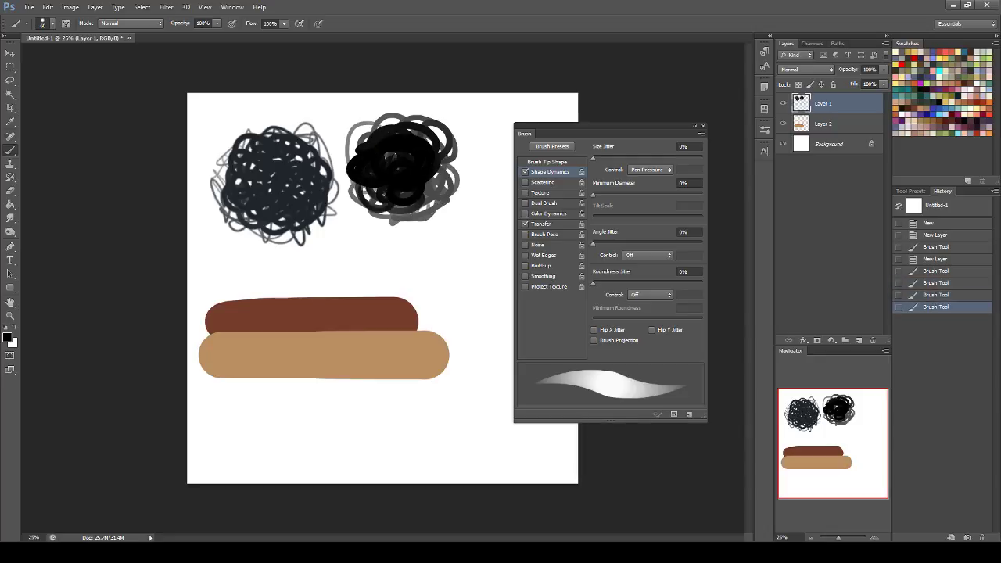
pyautogui.moveTo(426, 183); pyautogui.dragTo(438, 186)
pyautogui.moveTo(413, 147)
pyautogui.mouseDown()
pyautogui.moveTo(354, 143)
pyautogui.moveTo(363, 191)
pyautogui.moveTo(391, 224)
pyautogui.moveTo(421, 218)
pyautogui.moveTo(454, 183)
pyautogui.moveTo(462, 159)
pyautogui.moveTo(451, 134)
pyautogui.moveTo(406, 113)
pyautogui.moveTo(376, 115)
pyautogui.moveTo(338, 151)
pyautogui.moveTo(368, 190)
pyautogui.moveTo(418, 194)
pyautogui.moveTo(430, 146)
pyautogui.moveTo(414, 129)
pyautogui.moveTo(457, 137)
pyautogui.moveTo(466, 171)
pyautogui.moveTo(412, 225)
pyautogui.mouseUp()
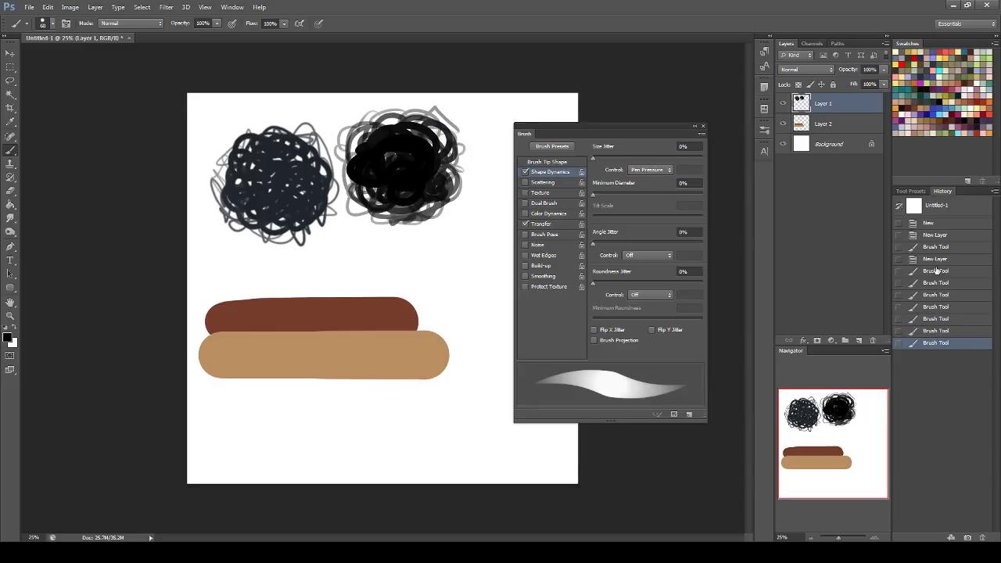
# - Step back through the history to remove all strokes of the black scribble
pyautogui.click(934, 319)
pyautogui.click(945, 307)
pyautogui.click(953, 294)
pyautogui.click(954, 282)
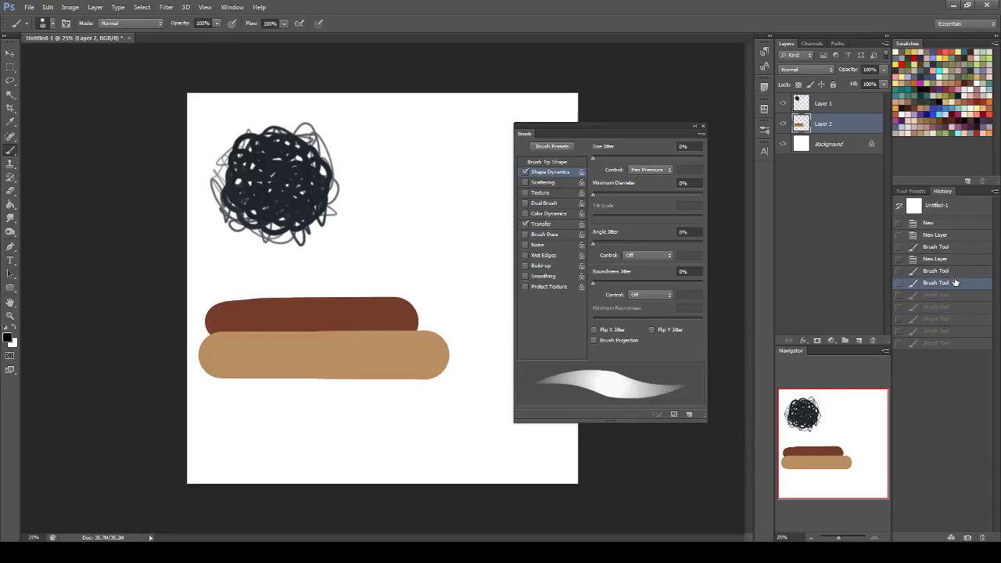
# - Close the brush settings
pyautogui.click(68, 8)
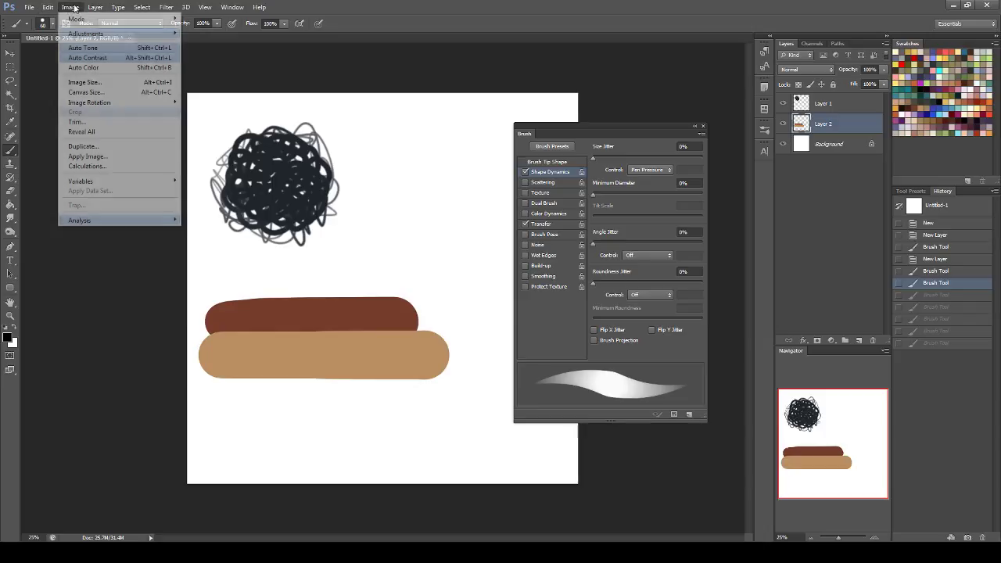
pyautogui.moveTo(56, 12)
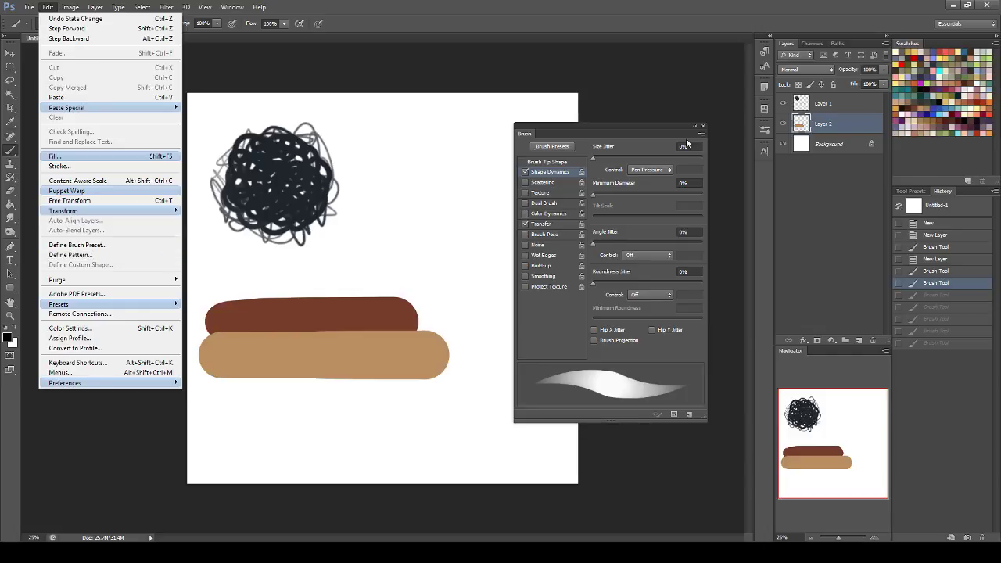
pyautogui.click(703, 126)
pyautogui.click(704, 126)
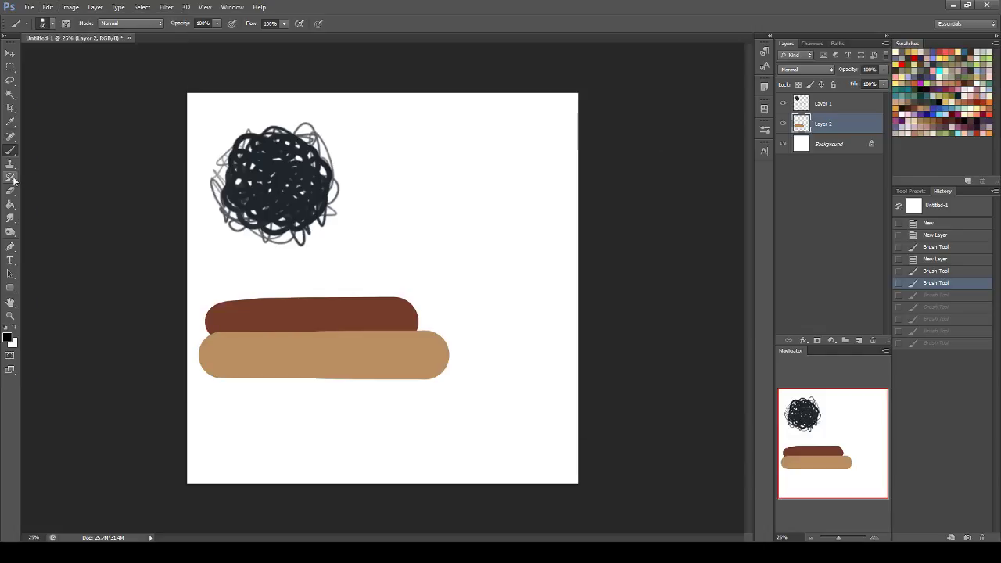
# - Switch to the Smudge tool, and flip the canvas horizontally and back again
pyautogui.click(10, 217)
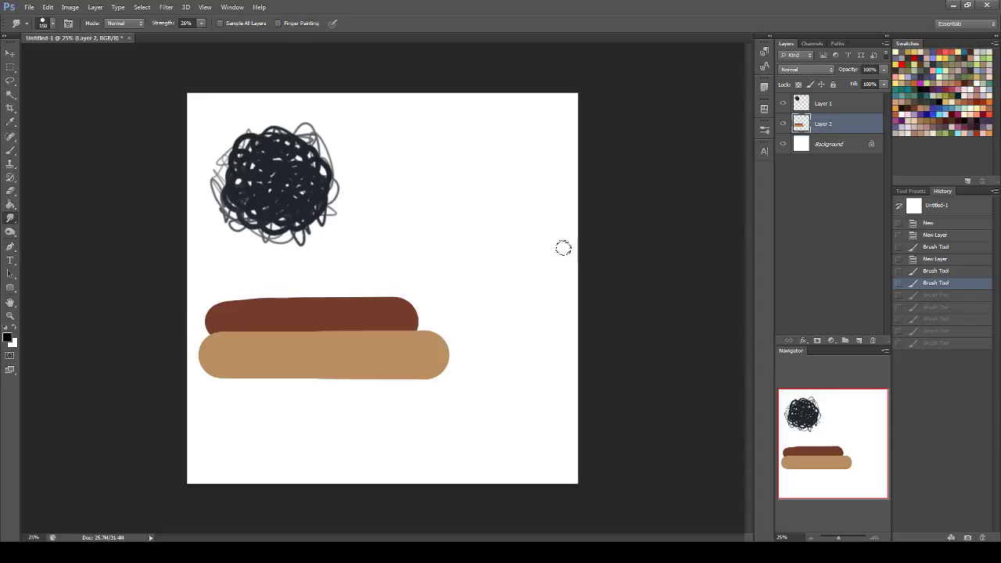
pyautogui.hotkey('ctrl', 'shift', 'h')
pyautogui.press('h')
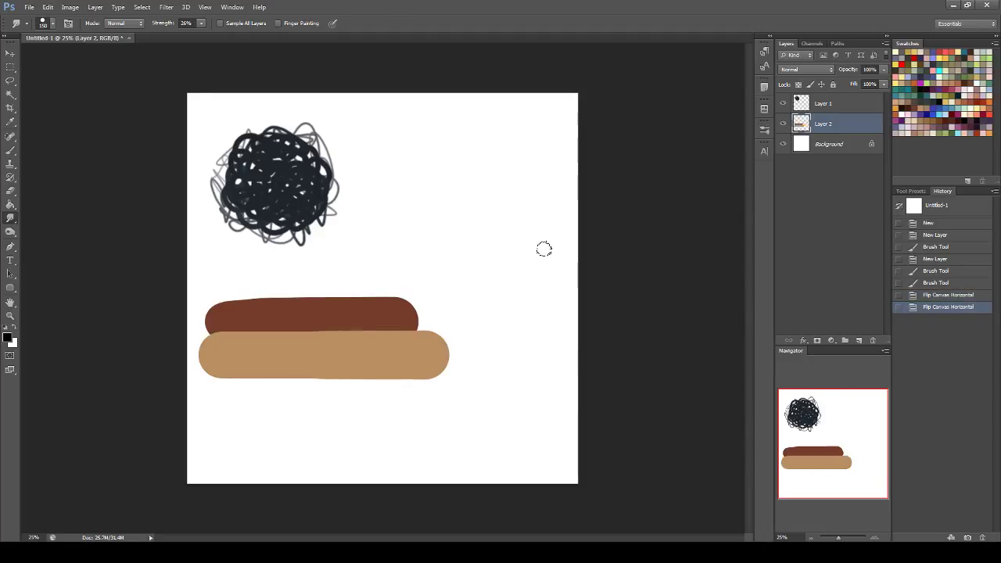
# - Open the Smudge tool's brush settings and browse its list of brush presets
pyautogui.click(233, 6)
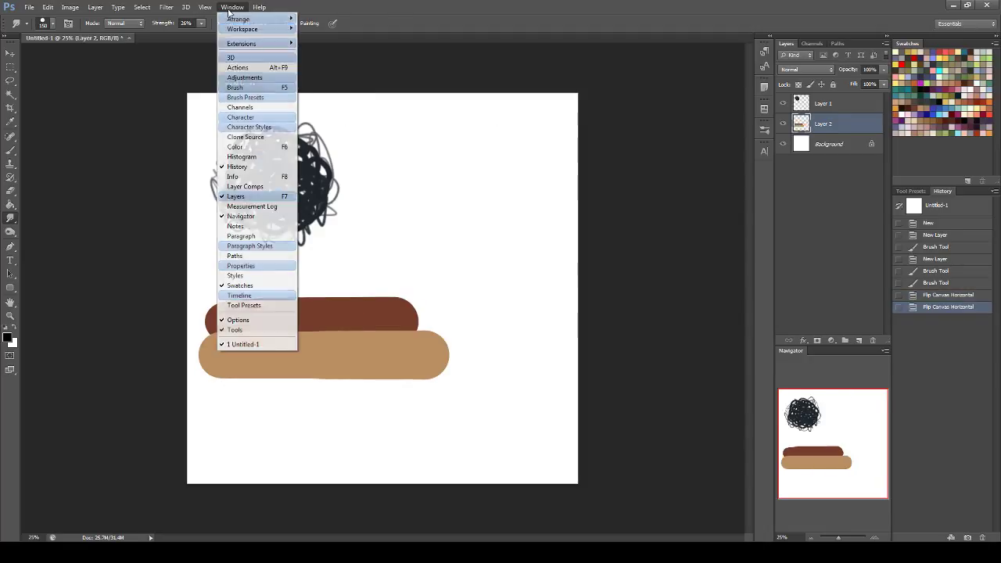
pyautogui.click(263, 91)
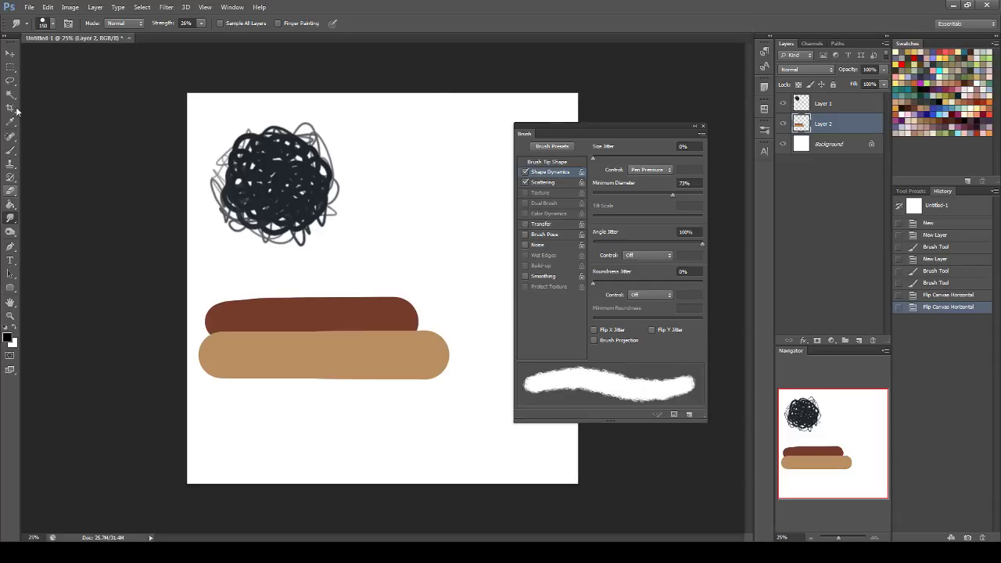
pyautogui.click(53, 24)
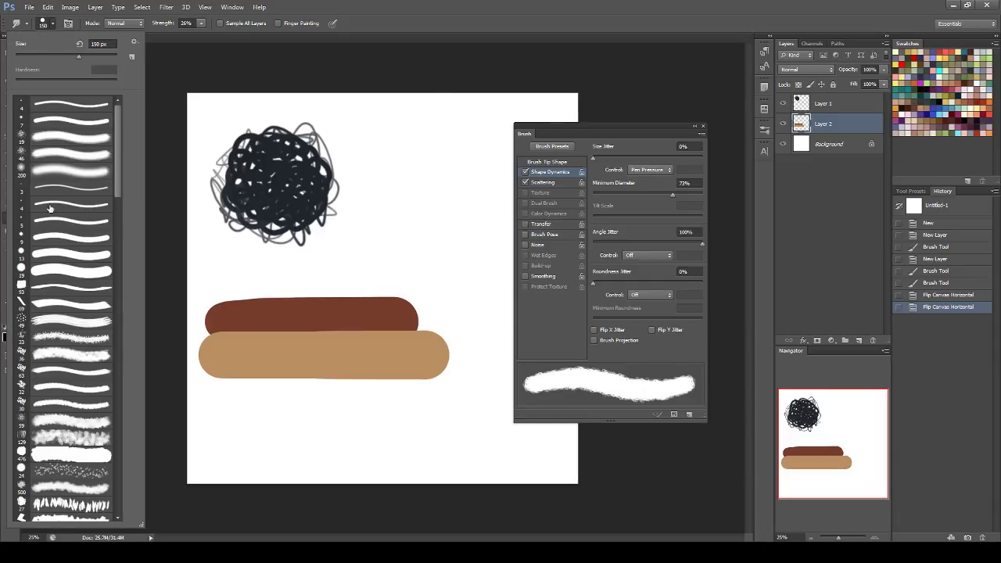
pyautogui.moveTo(117, 131)
pyautogui.mouseDown()
pyautogui.moveTo(125, 414)
pyautogui.moveTo(154, 271)
pyautogui.moveTo(155, 145)
pyautogui.mouseUp()
pyautogui.click(444, 4)
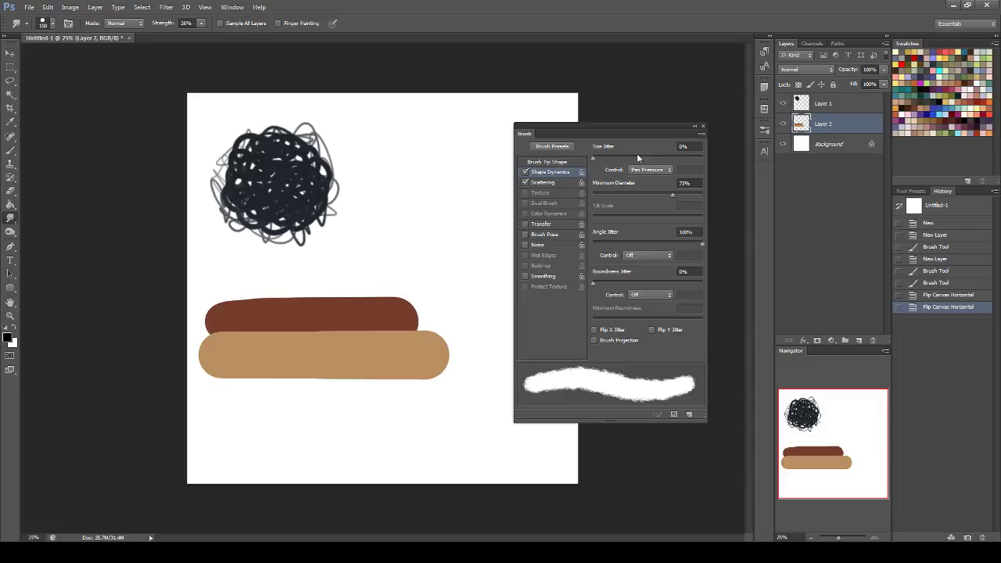
# - Set the smudge brush tip's spacing to 16%
pyautogui.click(563, 162)
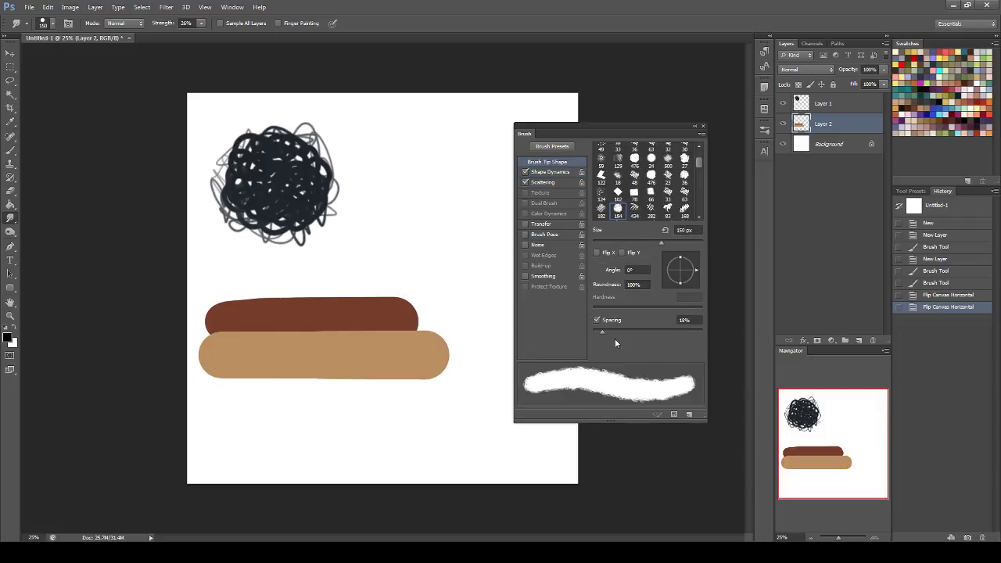
pyautogui.moveTo(602, 332); pyautogui.dragTo(600, 331)
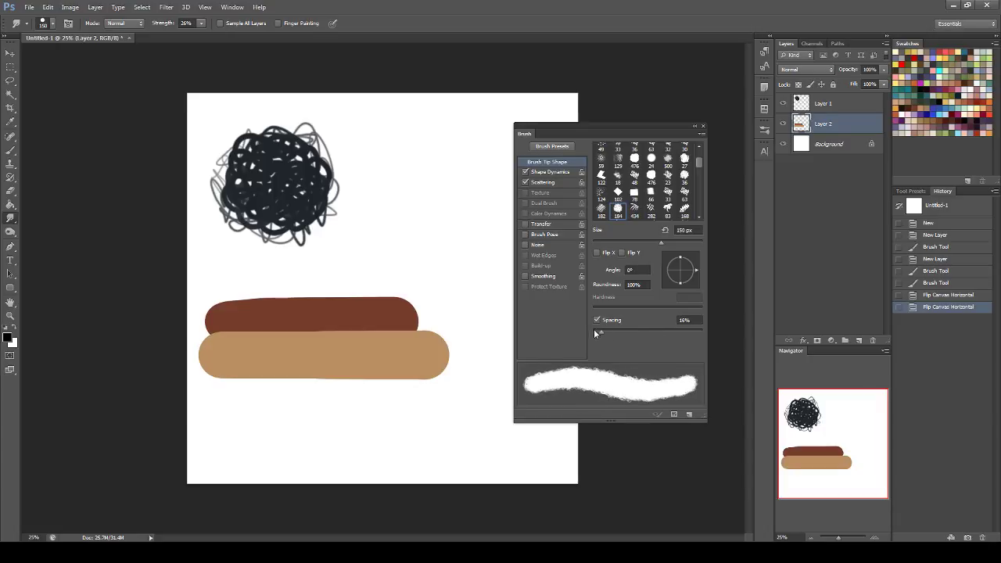
# - Try 56% spacing with one smudge stroke along the reddish-brown bar, undo the stroke, and return the spacing to 16%
pyautogui.moveTo(603, 333); pyautogui.dragTo(622, 331)
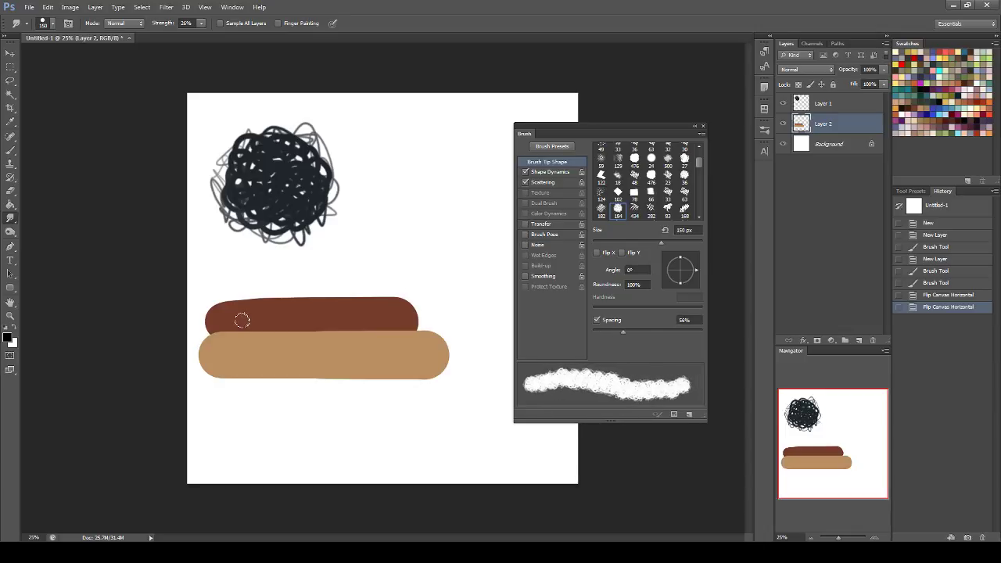
pyautogui.moveTo(214, 325); pyautogui.dragTo(405, 323)
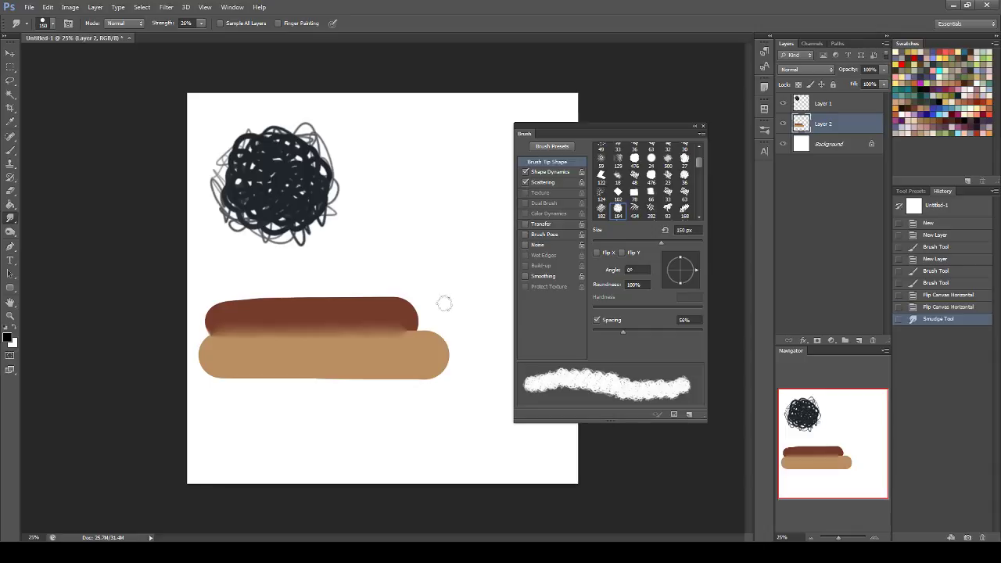
pyautogui.hotkey('ctrl', 'z')
pyautogui.moveTo(618, 333); pyautogui.dragTo(600, 332)
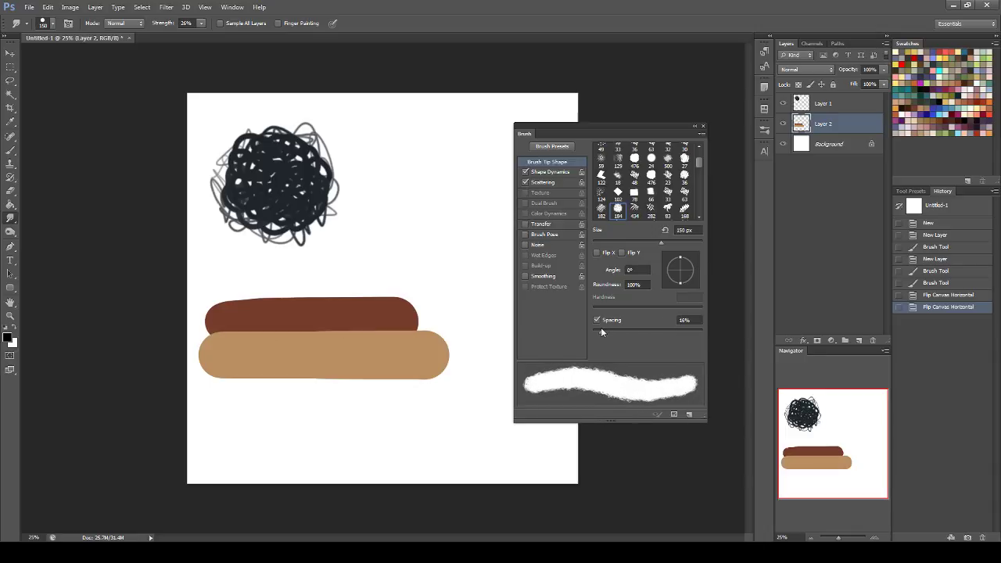
# - Set the smudge brush's Shape Dynamics to Pen Pressure size control, 70% minimum diameter and 100% angle jitter
pyautogui.click(551, 172)
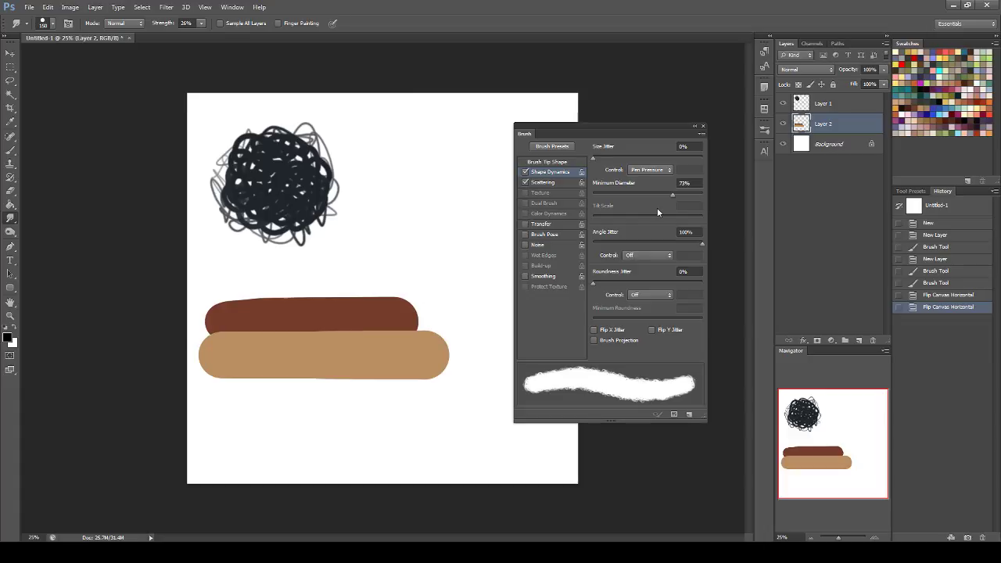
pyautogui.click(659, 172)
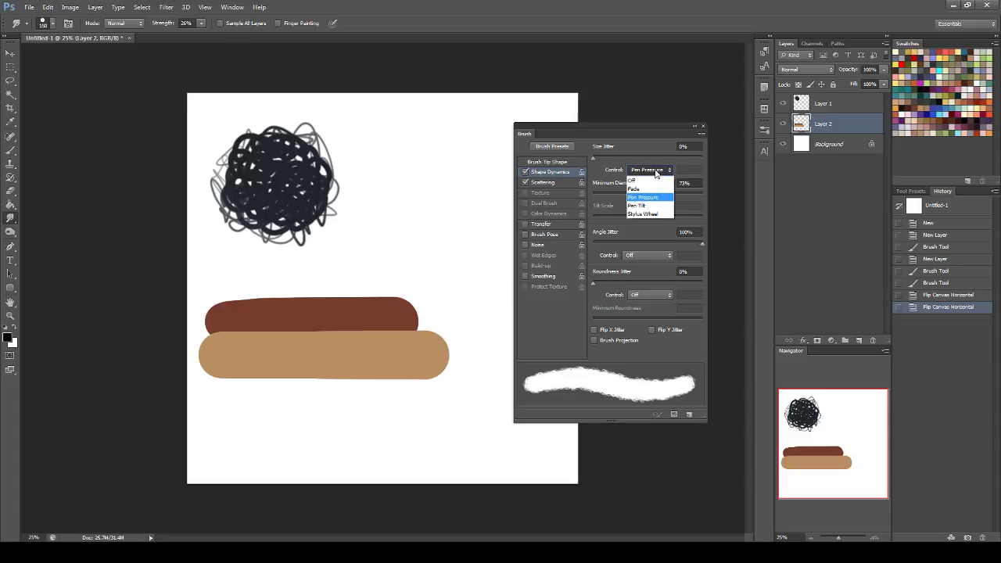
pyautogui.click(642, 197)
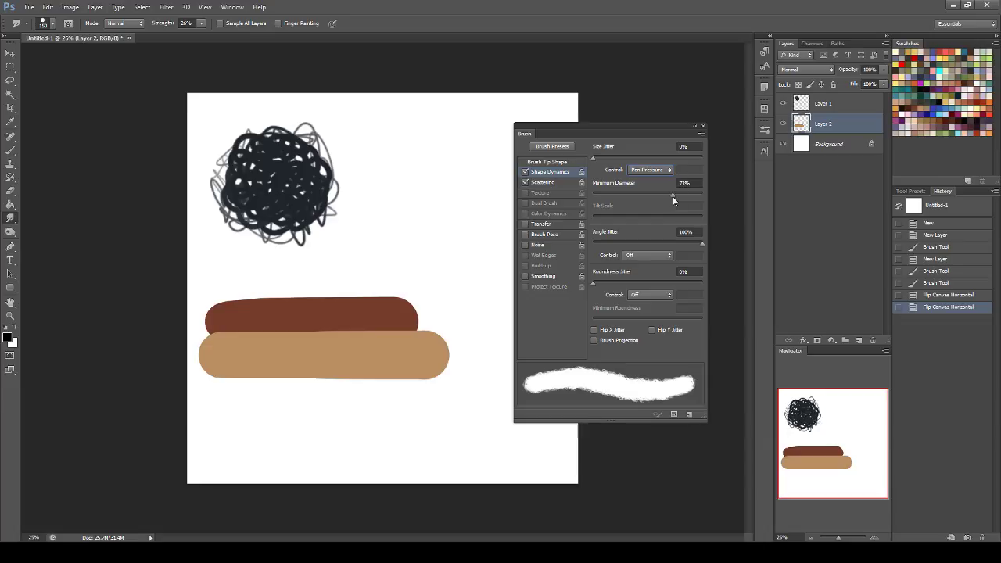
pyautogui.moveTo(672, 196); pyautogui.dragTo(669, 195)
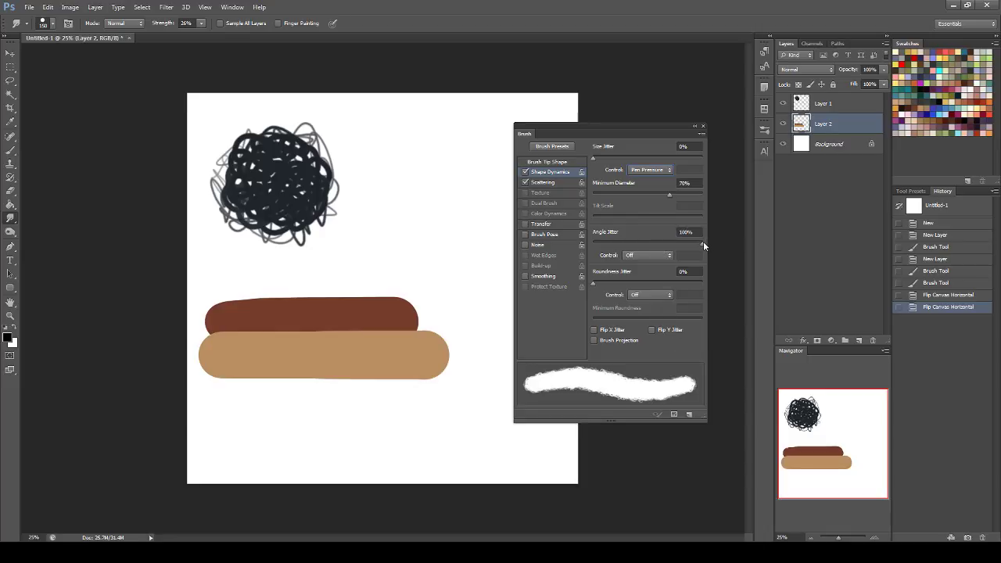
pyautogui.moveTo(703, 243)
pyautogui.mouseDown()
pyautogui.moveTo(600, 243)
pyautogui.moveTo(738, 244)
pyautogui.mouseUp()
# - Examine the smudge brush's Scattering options and close the brush settings
pyautogui.click(555, 183)
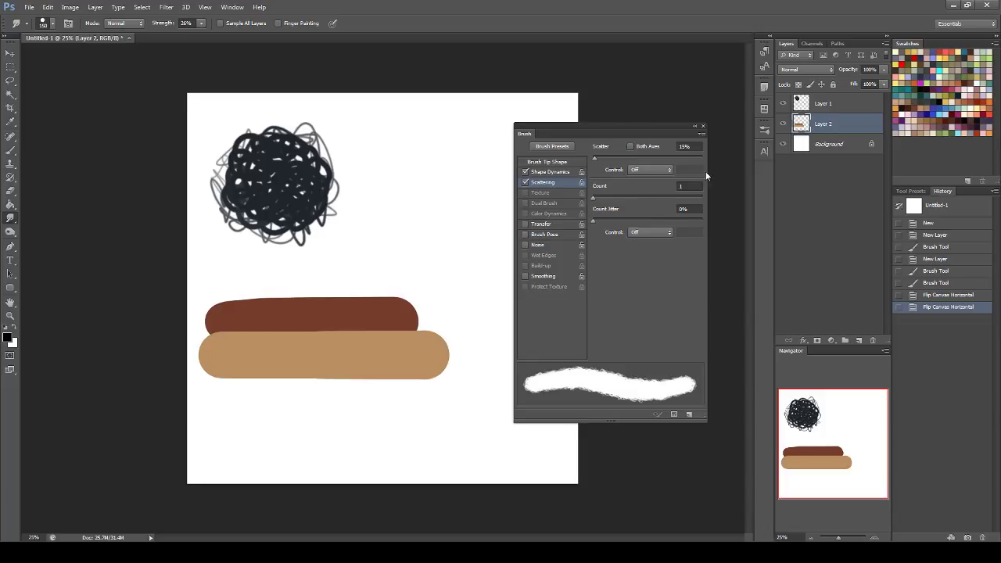
pyautogui.click(703, 127)
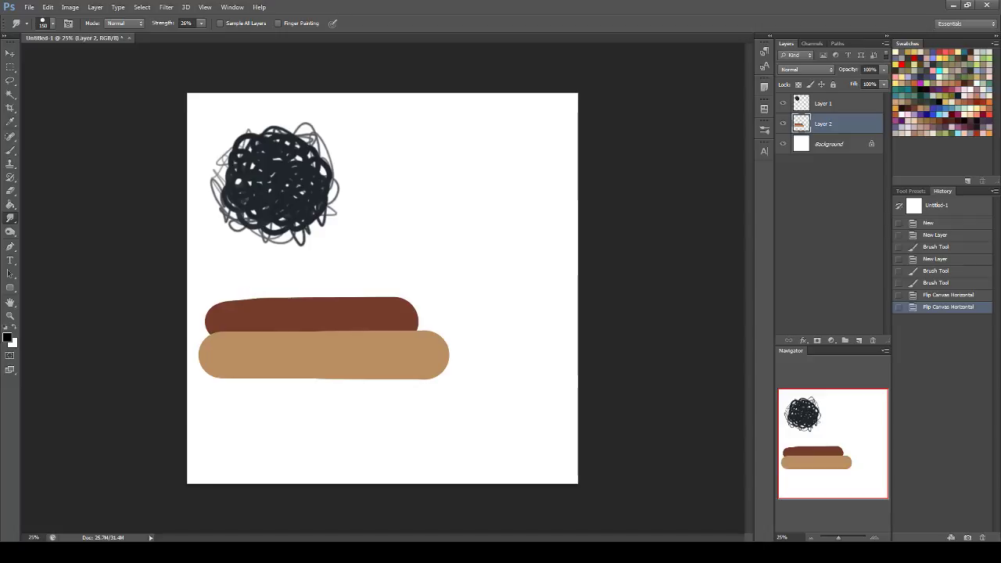
# - Enable Sample All Layers and smudge along the middle of the reddish-brown bar's upper edge
pyautogui.click(243, 26)
pyautogui.moveTo(273, 293); pyautogui.dragTo(351, 295)
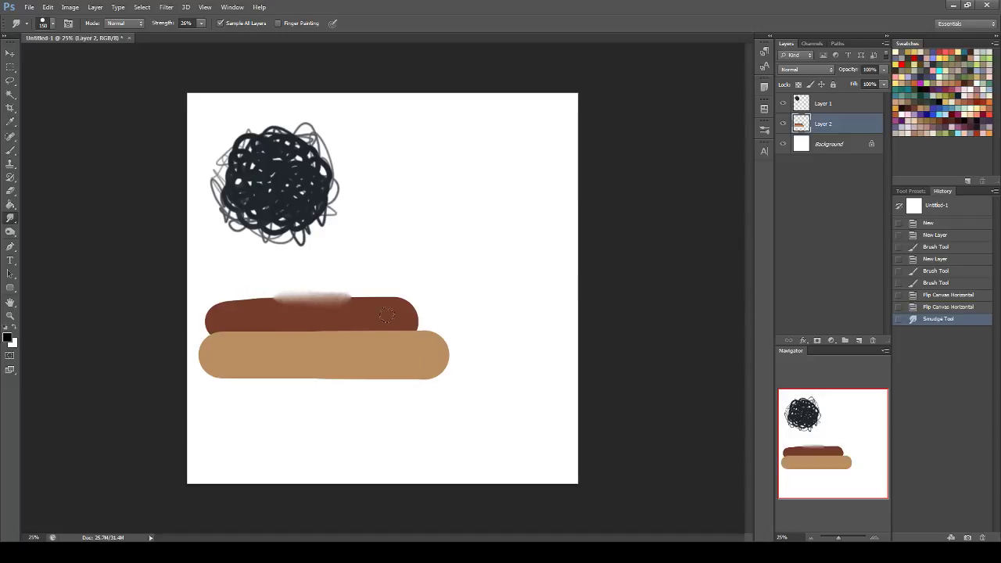
# - Undo the last smudge, disable Sample All Layers, and try a smudge along the reddish-brown bar's upper edge before undoing it
pyautogui.hotkey('ctrl', 'z')
pyautogui.click(221, 22)
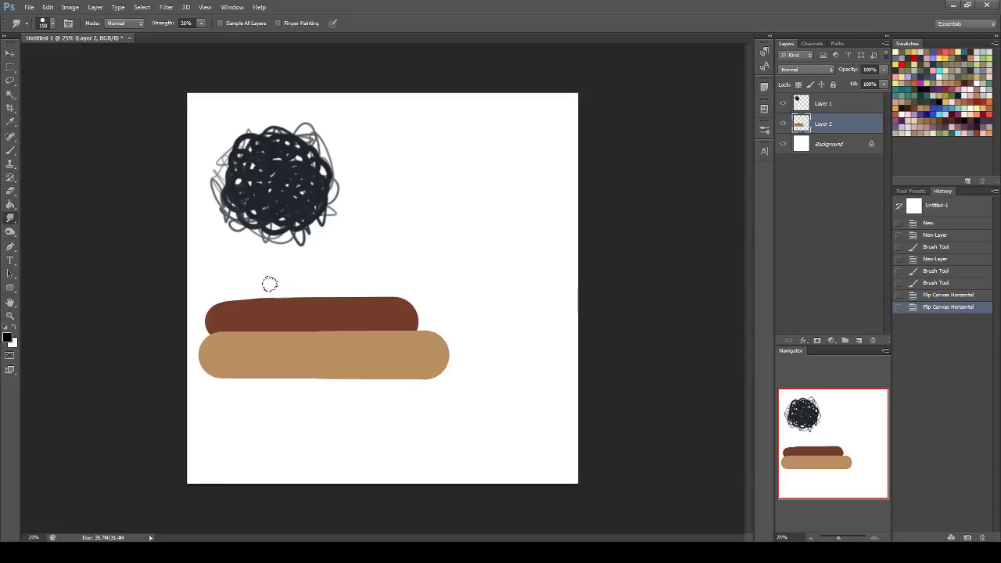
pyautogui.moveTo(267, 299); pyautogui.dragTo(350, 298)
pyautogui.hotkey('ctrl', 'z')
# - Set the smudge strength to 21% and, at 250 px, blend the seam between the reddish-brown and tan bars
pyautogui.click(201, 23)
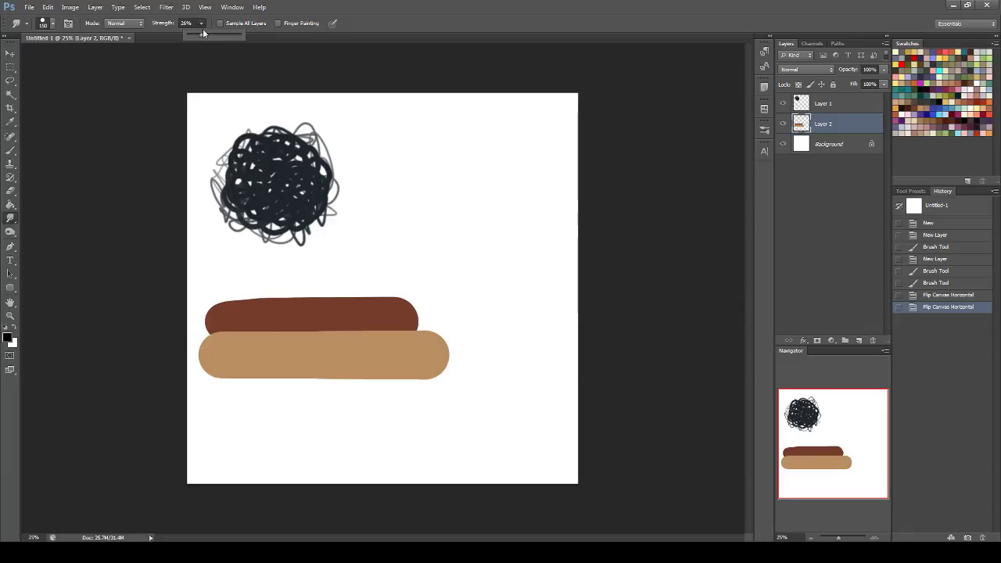
pyautogui.moveTo(198, 35); pyautogui.dragTo(198, 34)
pyautogui.click(348, 4)
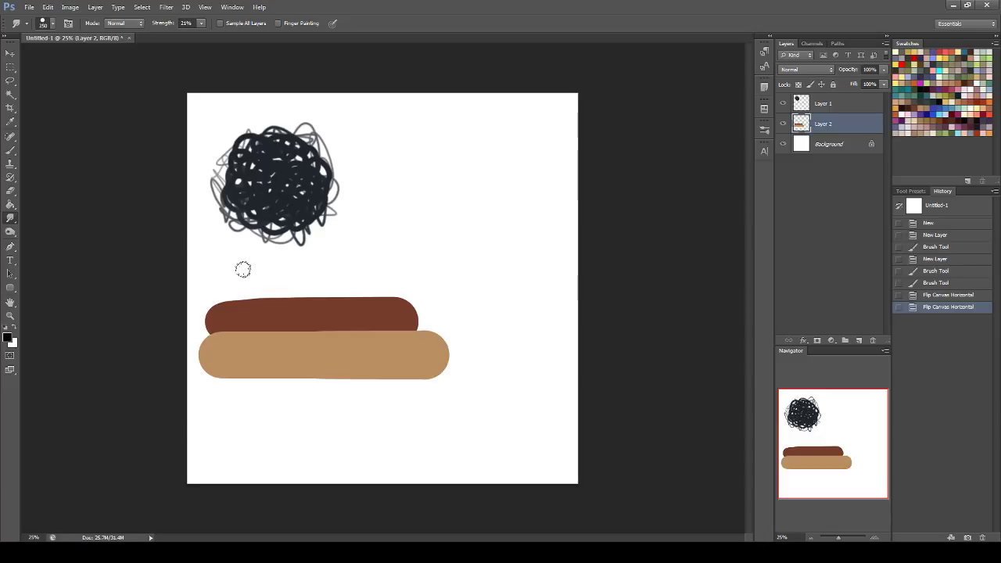
pyautogui.moveTo(253, 320)
pyautogui.mouseDown()
pyautogui.moveTo(214, 320)
pyautogui.moveTo(223, 334)
pyautogui.moveTo(285, 323)
pyautogui.moveTo(414, 325)
pyautogui.moveTo(214, 320)
pyautogui.moveTo(205, 335)
pyautogui.mouseUp()
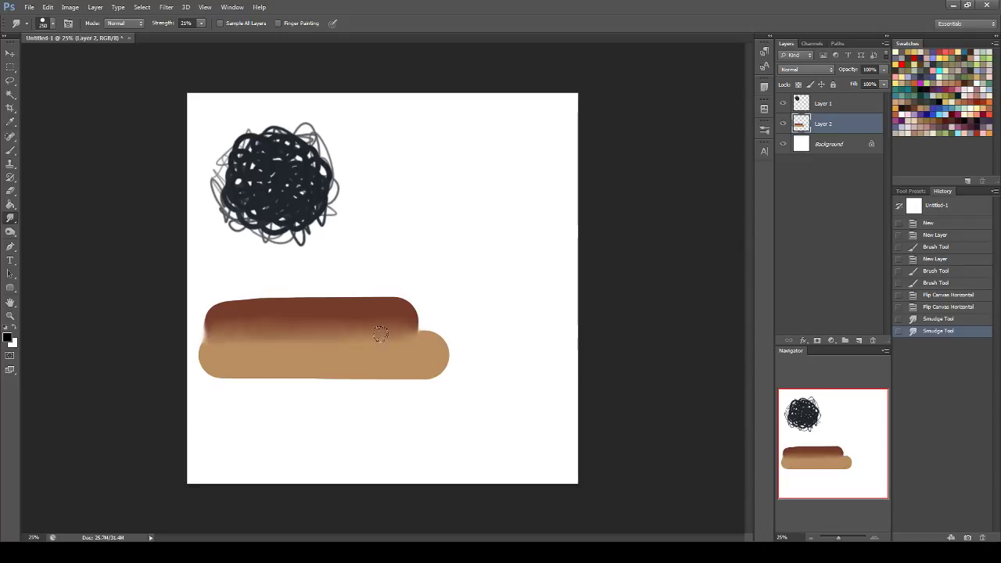
# - Try further smudge strokes across the blended seam between the two bars, undoing each one
pyautogui.moveTo(337, 333)
pyautogui.mouseDown()
pyautogui.moveTo(282, 335)
pyautogui.moveTo(242, 321)
pyautogui.moveTo(290, 303)
pyautogui.moveTo(329, 329)
pyautogui.mouseUp()
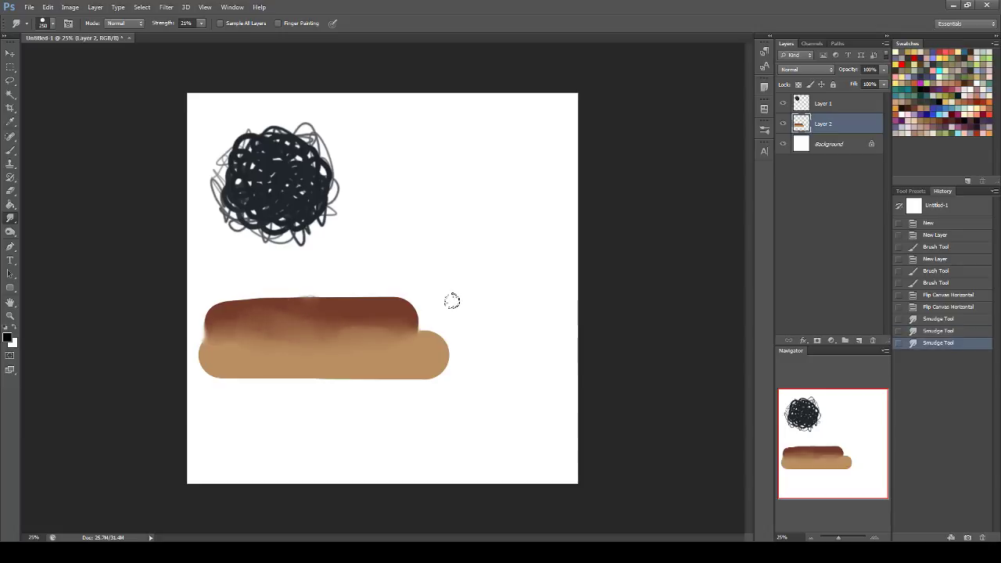
pyautogui.hotkey('ctrl', 'z')
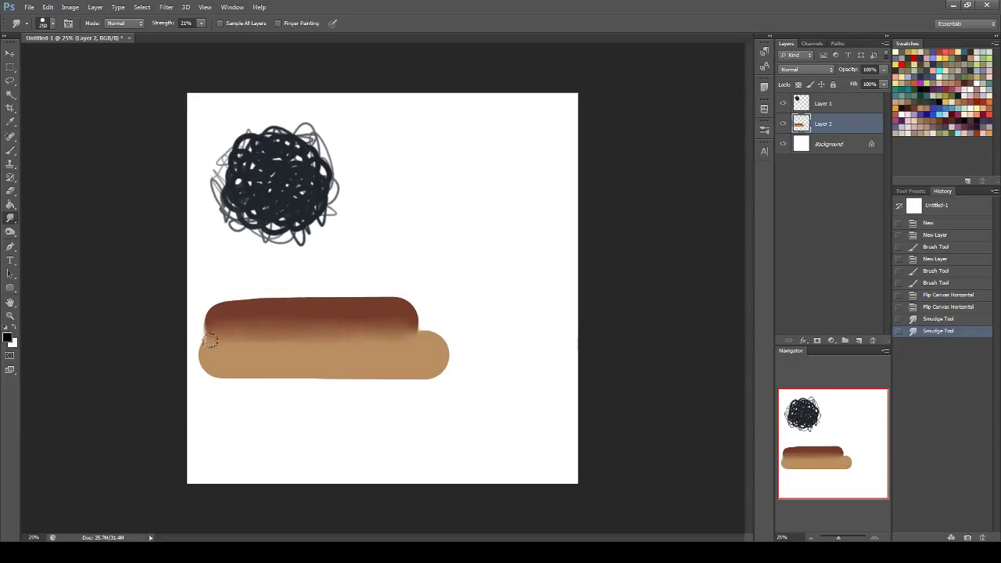
pyautogui.click(782, 537)
pyautogui.press('Return')
pyautogui.moveTo(840, 456); pyautogui.dragTo(834, 458)
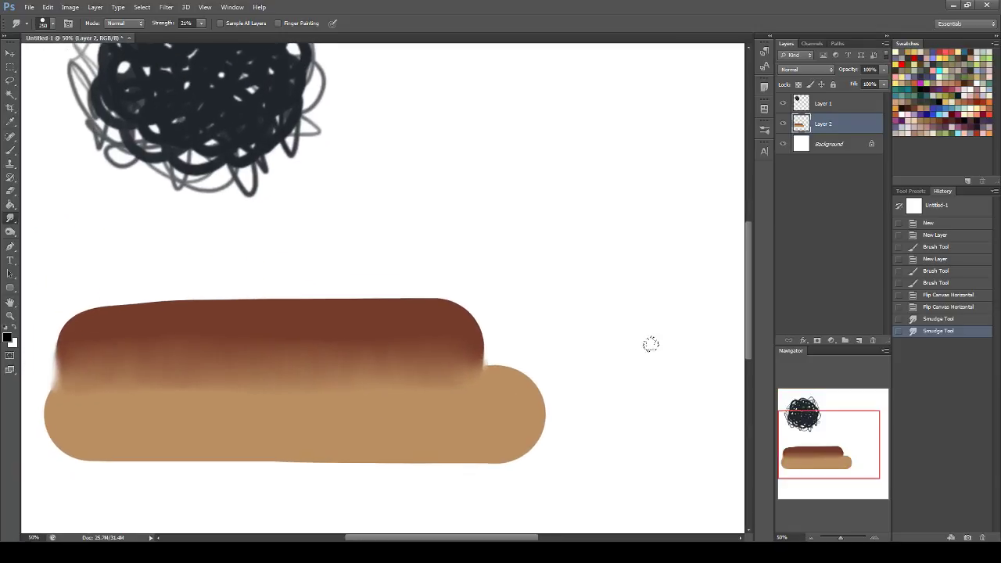
pyautogui.moveTo(396, 378)
pyautogui.mouseDown()
pyautogui.moveTo(308, 344)
pyautogui.moveTo(278, 345)
pyautogui.moveTo(219, 375)
pyautogui.mouseUp()
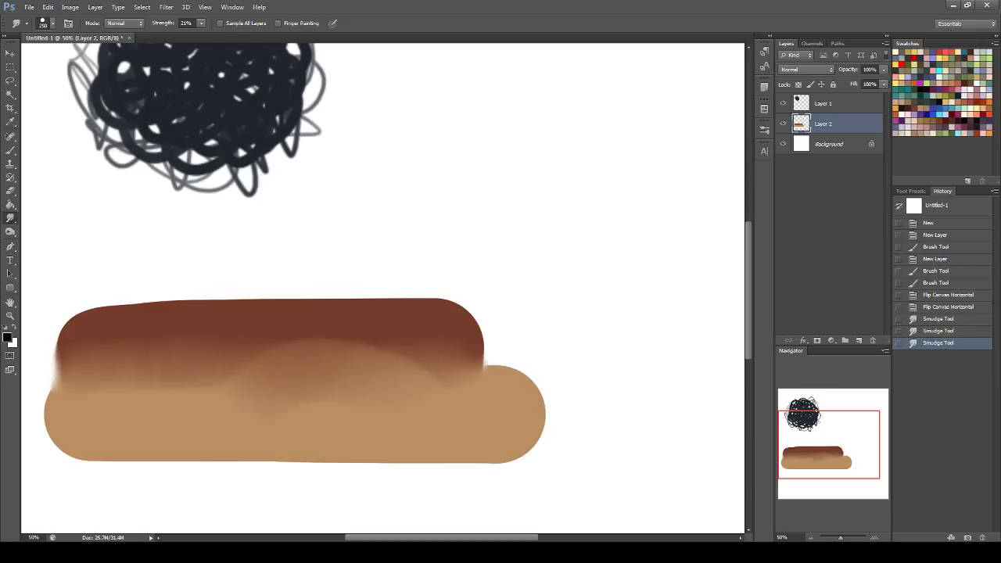
pyautogui.hotkey('ctrl', 'z')
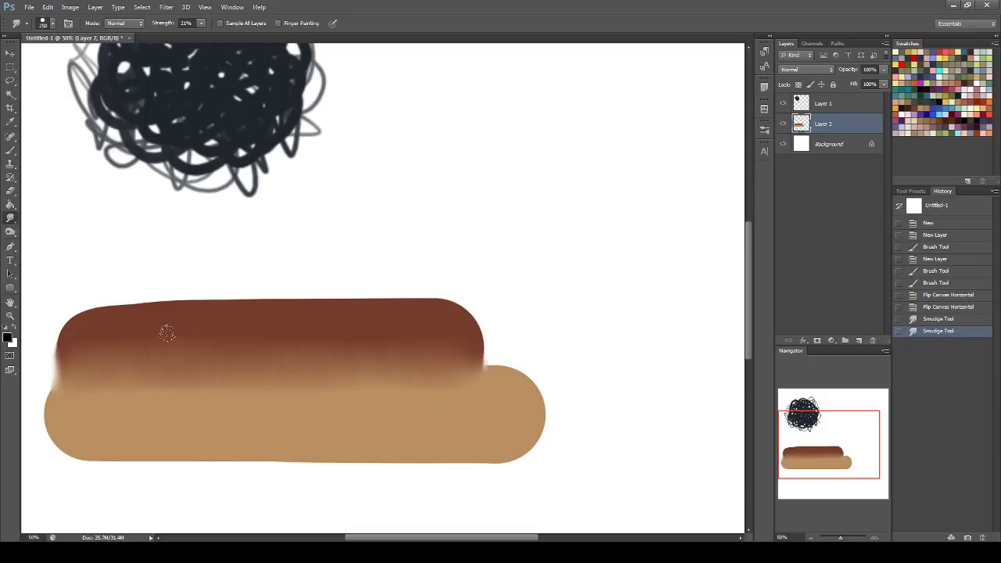
pyautogui.moveTo(122, 387)
pyautogui.mouseDown()
pyautogui.moveTo(138, 358)
pyautogui.moveTo(219, 345)
pyautogui.moveTo(327, 376)
pyautogui.moveTo(370, 369)
pyautogui.moveTo(398, 405)
pyautogui.mouseUp()
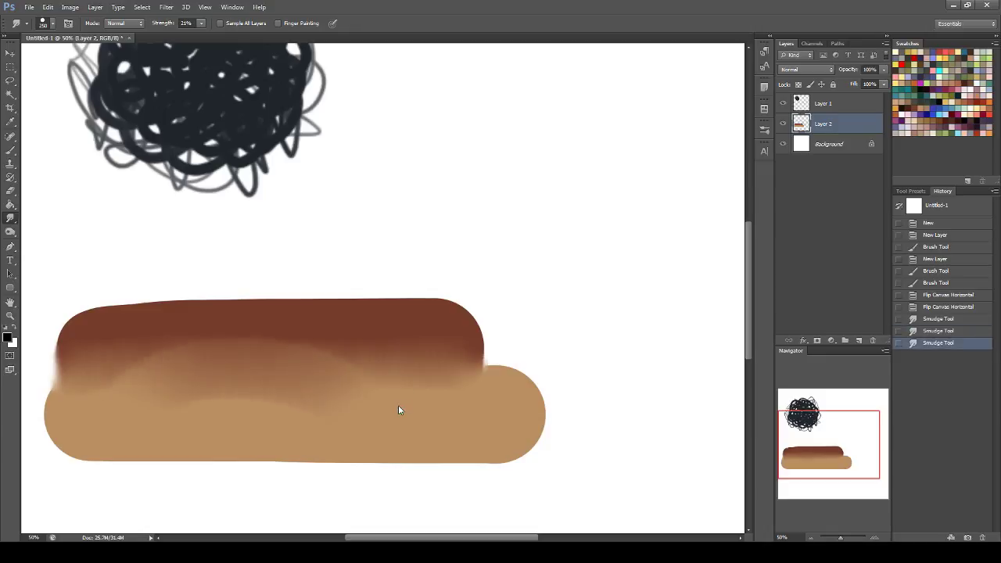
pyautogui.hotkey('ctrl', 'z')
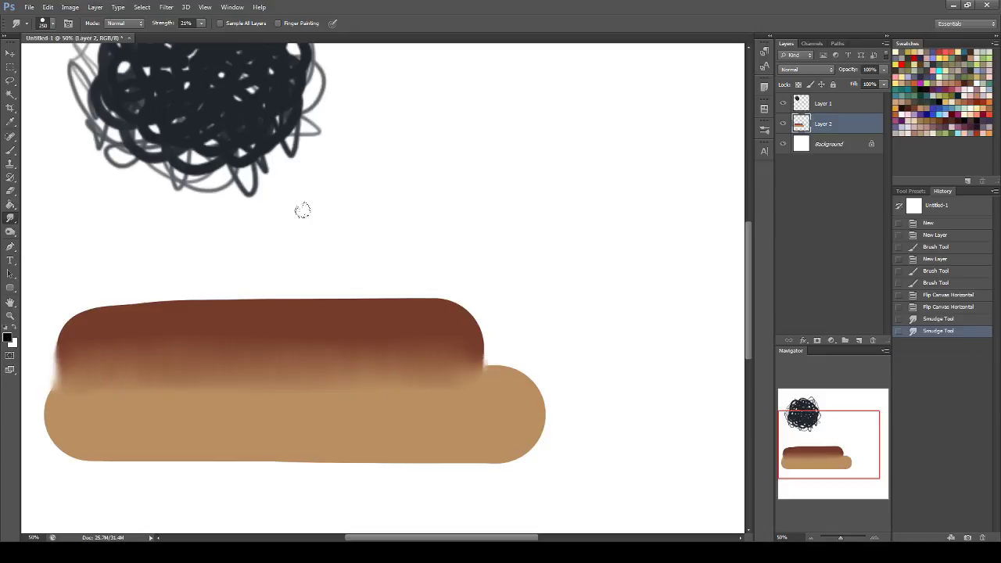
# - Show the Brush panel and dock it as an icon in the collapsed panel strip beside the layers
pyautogui.click(41, 23)
pyautogui.click(40, 23)
pyautogui.click(765, 132)
pyautogui.click(765, 132)
pyautogui.click(242, 6)
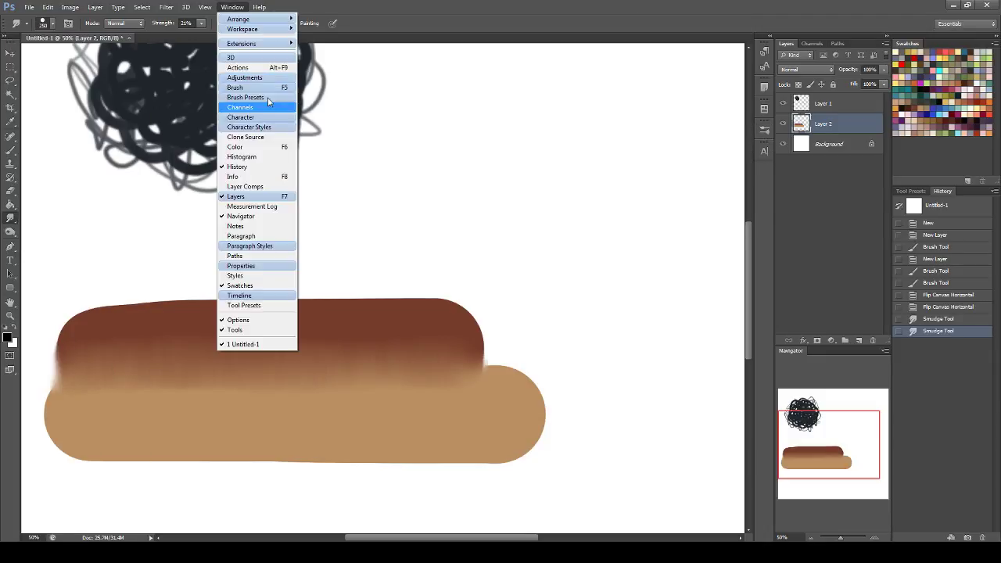
pyautogui.click(250, 87)
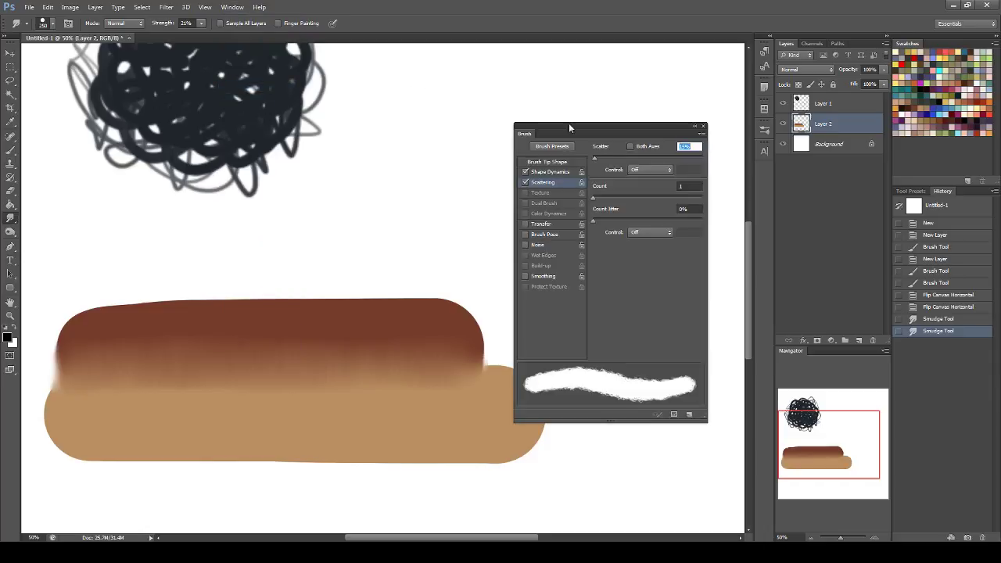
pyautogui.moveTo(529, 135)
pyautogui.mouseDown()
pyautogui.moveTo(730, 179)
pyautogui.moveTo(763, 172)
pyautogui.mouseUp()
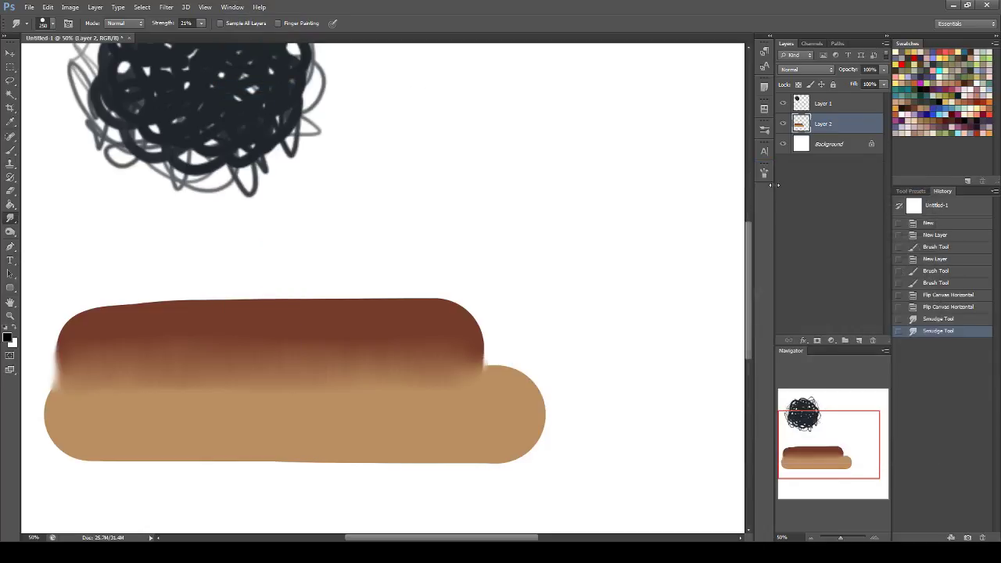
# - Compare the 476 px tip with the 184 px textured tip, and smudge the bars' seam using the 184 px tip
pyautogui.click(601, 194)
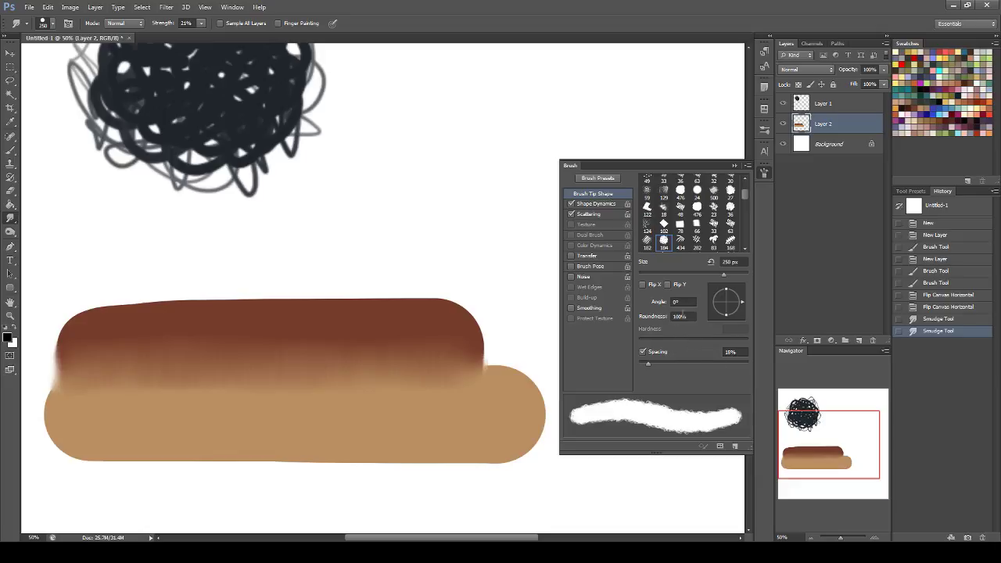
pyautogui.click(698, 209)
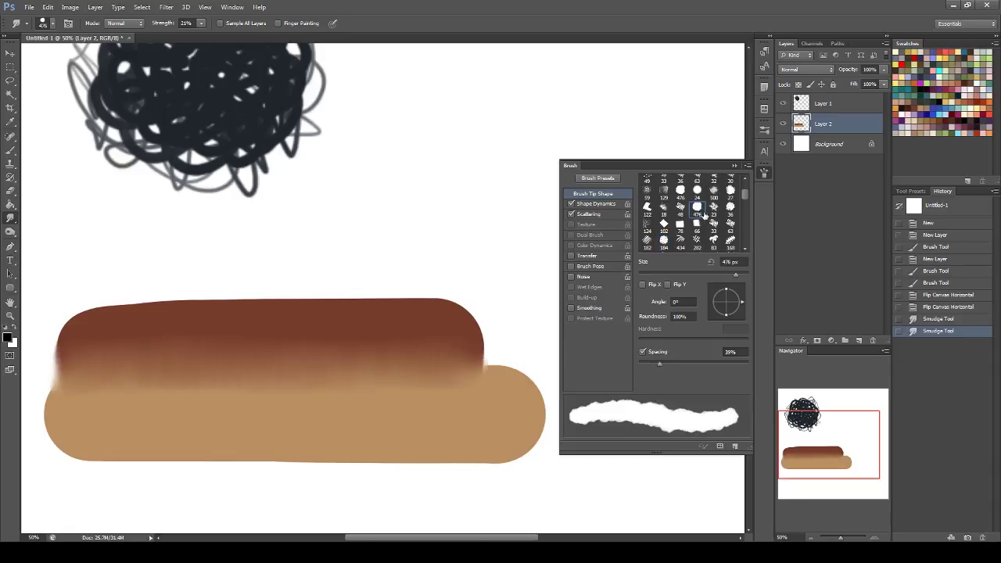
pyautogui.click(669, 241)
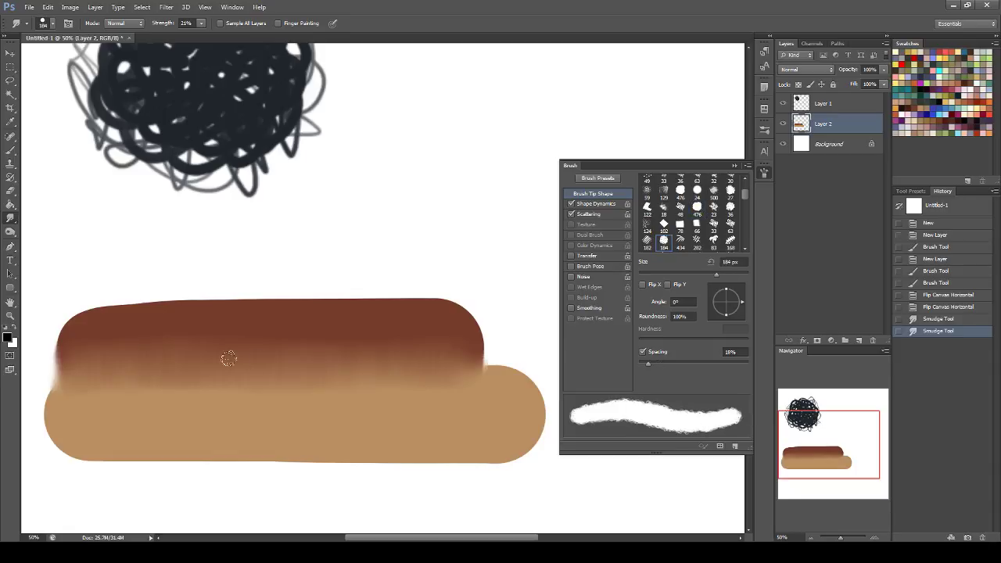
pyautogui.moveTo(284, 381)
pyautogui.mouseDown()
pyautogui.moveTo(414, 378)
pyautogui.moveTo(263, 367)
pyautogui.moveTo(163, 380)
pyautogui.mouseUp()
# - Choose the soft round 200 px tip for smudging and check its Scattering and Shape Dynamics settings
pyautogui.moveTo(745, 195); pyautogui.dragTo(742, 186)
pyautogui.click(713, 183)
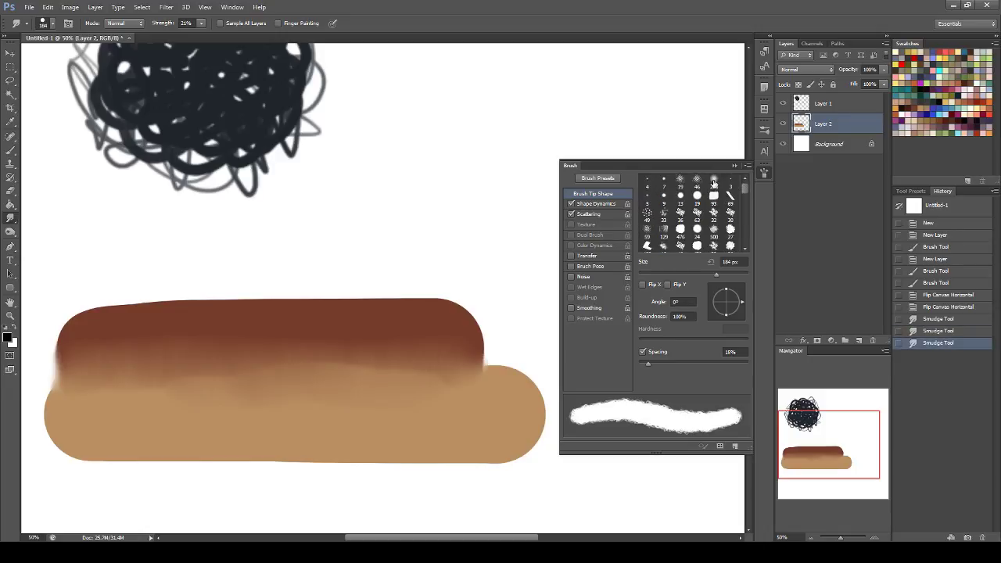
pyautogui.click(588, 214)
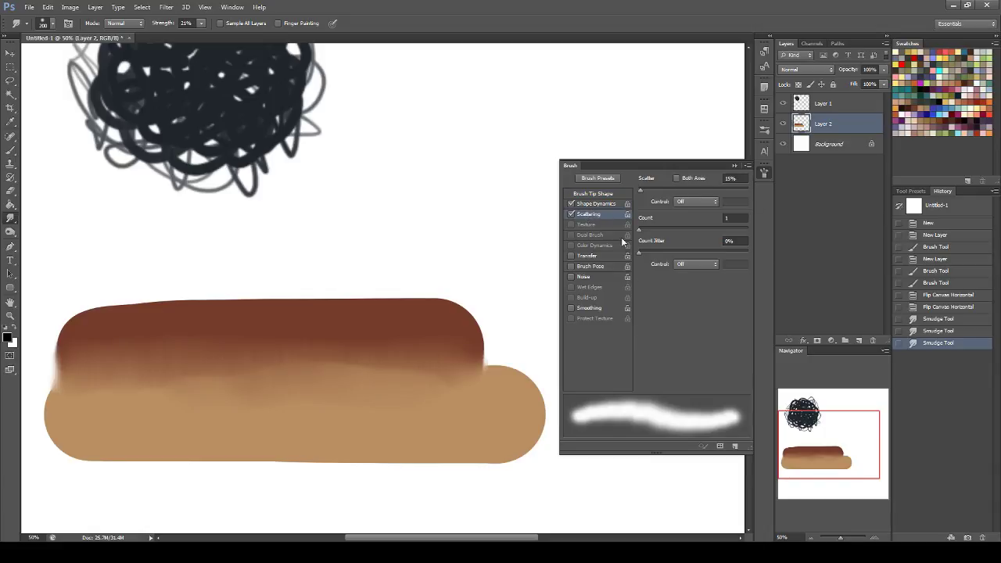
pyautogui.click(592, 204)
pyautogui.click(599, 194)
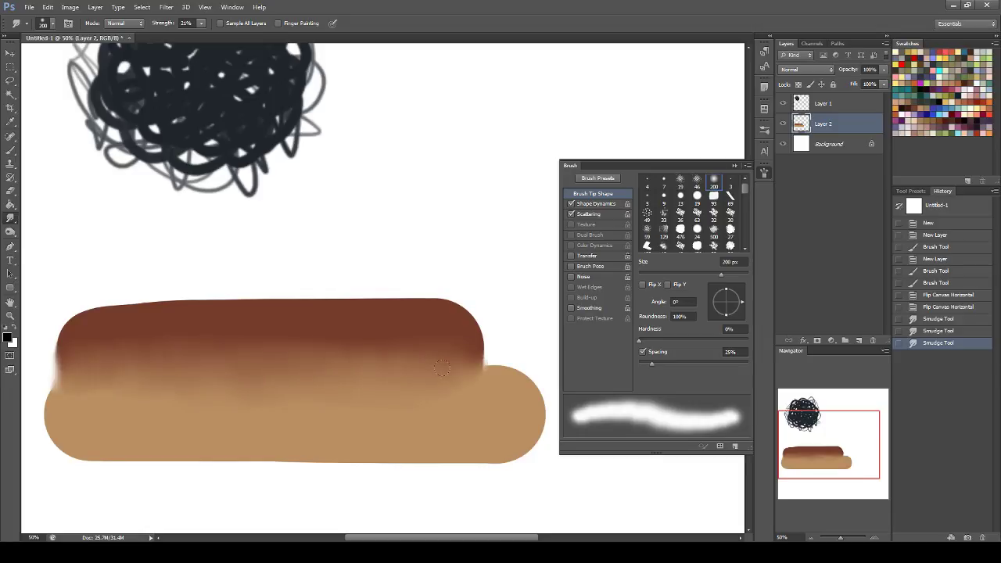
# - Smudge the seam between the two bars and their left ends with the soft 200 px tip
pyautogui.moveTo(442, 367); pyautogui.dragTo(422, 373)
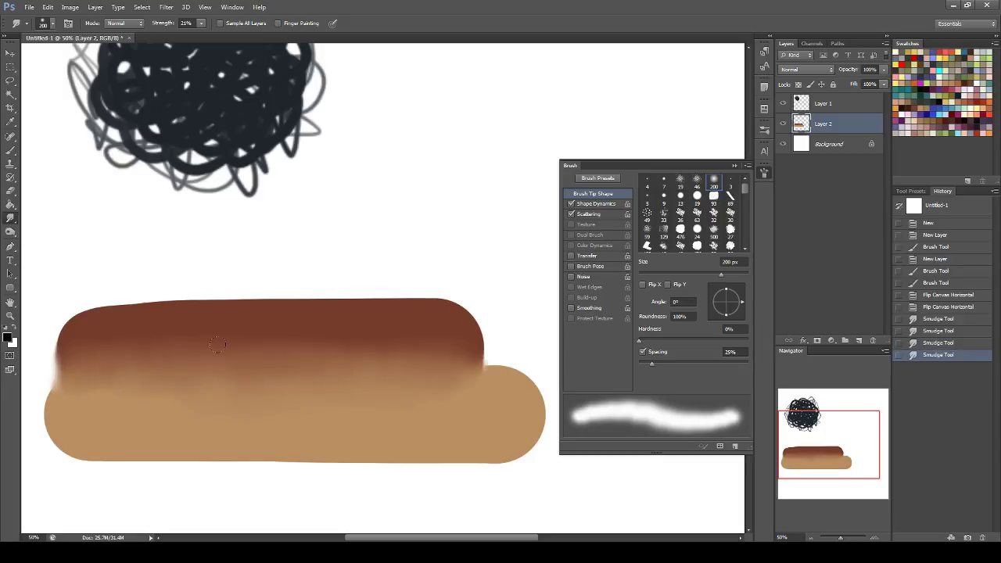
pyautogui.click(189, 425)
pyautogui.click(279, 466)
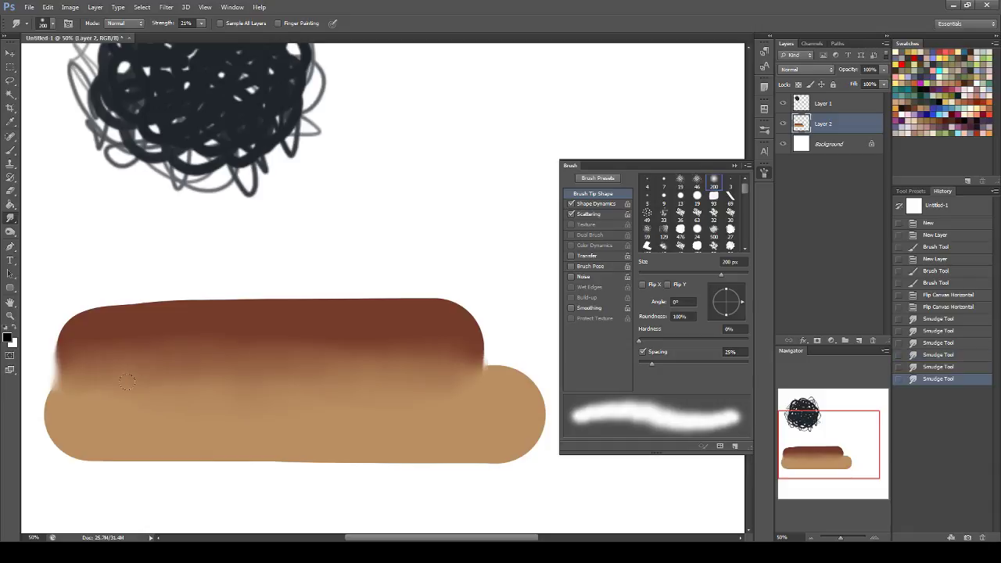
pyautogui.moveTo(63, 365)
pyautogui.mouseDown()
pyautogui.moveTo(62, 407)
pyautogui.moveTo(41, 405)
pyautogui.moveTo(61, 356)
pyautogui.mouseUp()
# - Hide Layer 1 with the dark scribble and bring the empty canvas area above the bars into view
pyautogui.moveTo(846, 452)
pyautogui.mouseDown()
pyautogui.moveTo(854, 455)
pyautogui.moveTo(837, 452)
pyautogui.moveTo(848, 428)
pyautogui.moveTo(846, 451)
pyautogui.moveTo(827, 466)
pyautogui.moveTo(838, 442)
pyautogui.moveTo(836, 465)
pyautogui.mouseUp()
pyautogui.click(782, 103)
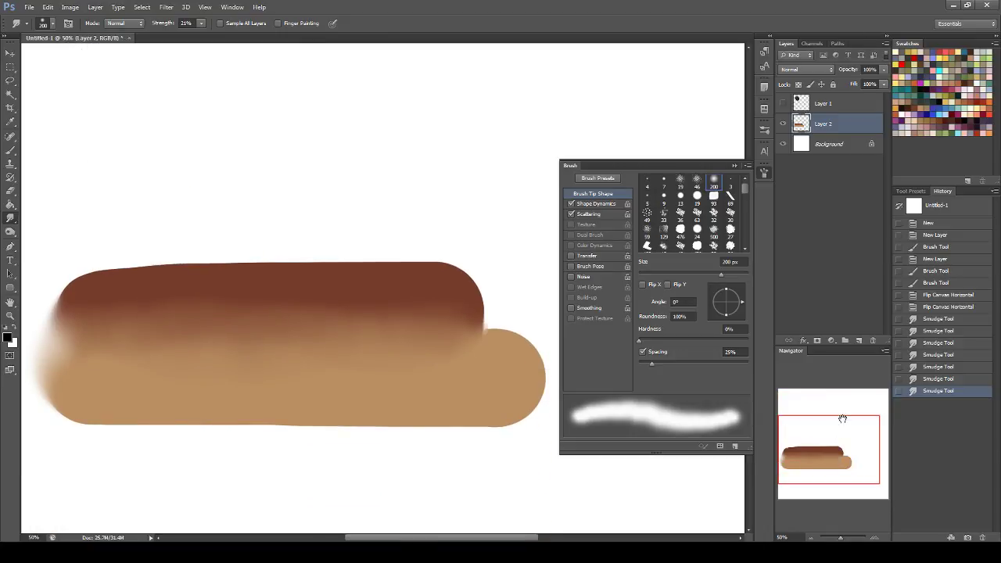
pyautogui.moveTo(839, 413); pyautogui.dragTo(840, 387)
# - Set up the Brush tool with a hard round 175 px tip and a raspberry-pink swatch colour
pyautogui.click(10, 152)
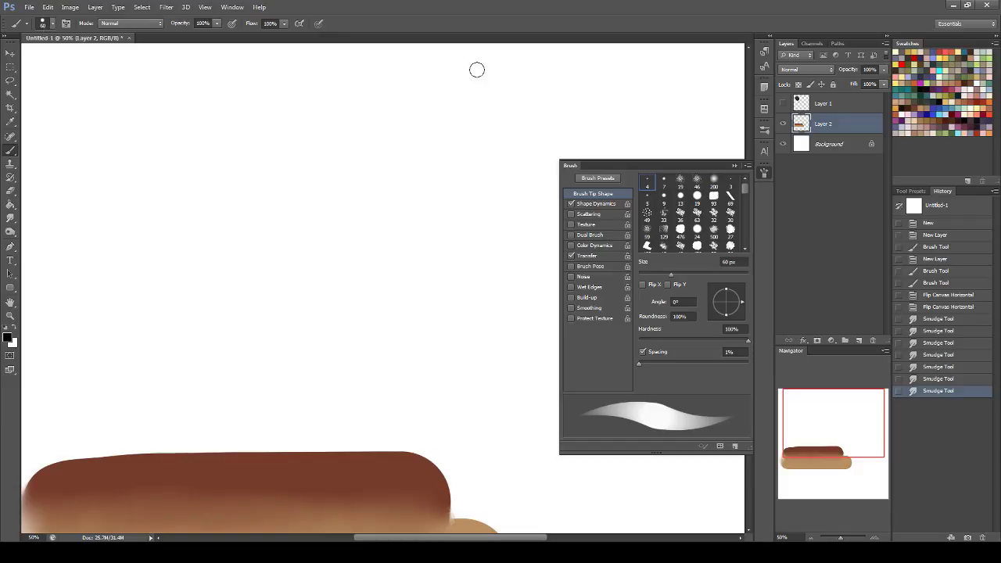
pyautogui.click(697, 197)
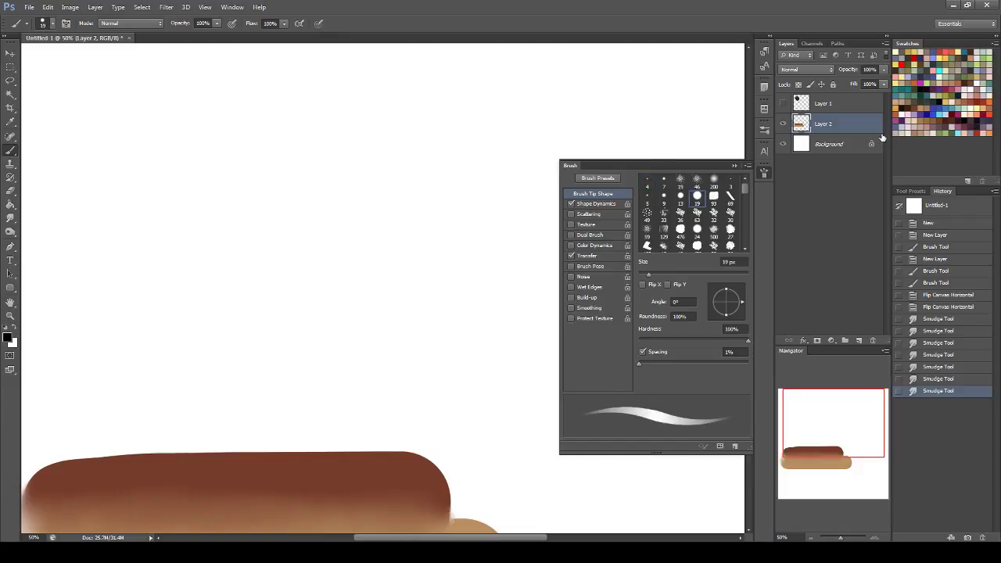
pyautogui.click(952, 89)
pyautogui.press(']')
pyautogui.press(']')
pyautogui.press(']')
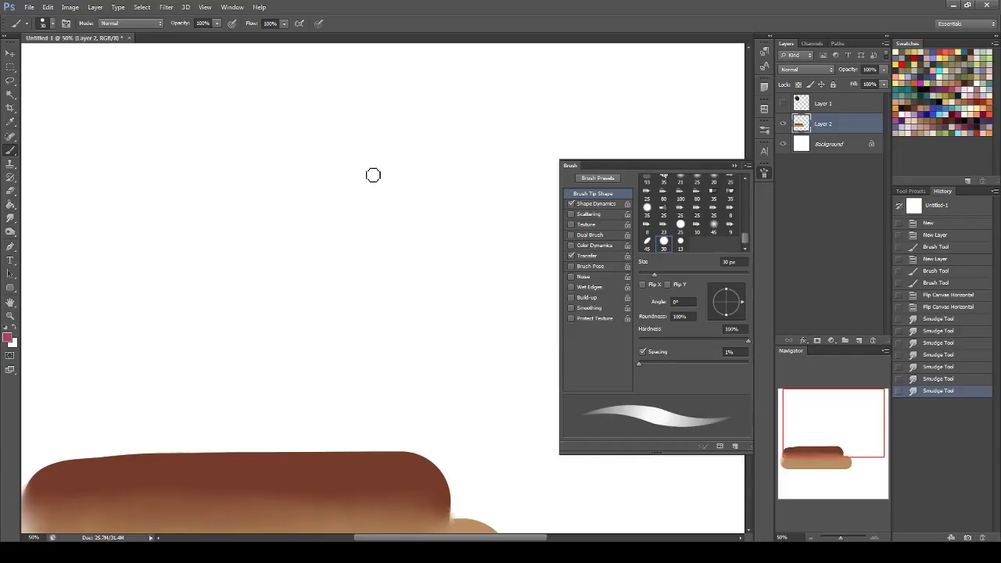
pyautogui.press(']')
pyautogui.press(']')
pyautogui.press(']')
pyautogui.press(']')
pyautogui.press(']')
pyautogui.press(']')
pyautogui.press(']')
pyautogui.press(']')
pyautogui.press(']')
pyautogui.press(']')
pyautogui.press(']')
pyautogui.press(']')
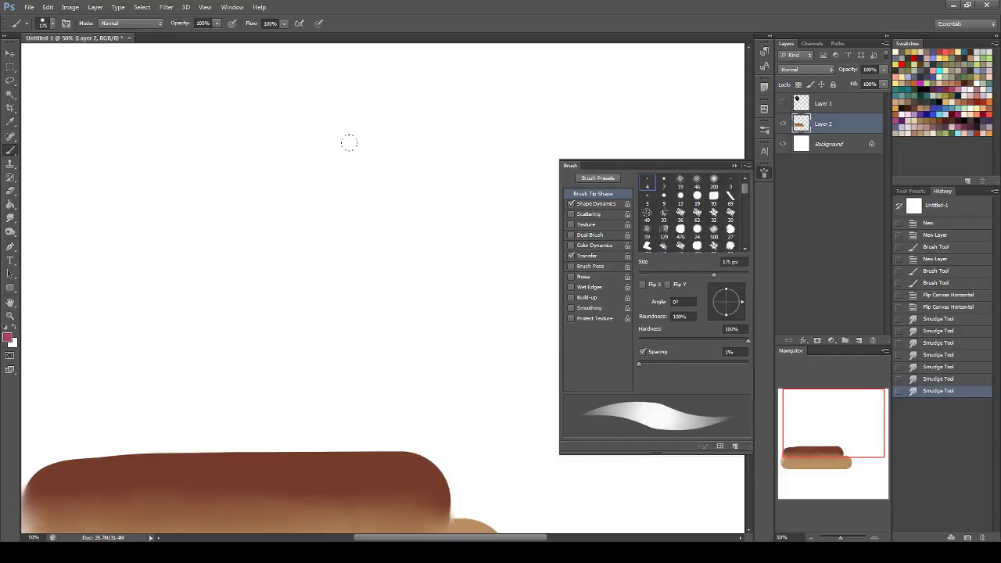
# - Paint overlapping raspberry-pink strokes in a petal-like cluster on the empty canvas above the bars
pyautogui.moveTo(368, 125)
pyautogui.mouseDown()
pyautogui.moveTo(352, 132)
pyautogui.moveTo(332, 305)
pyautogui.moveTo(357, 162)
pyautogui.moveTo(336, 285)
pyautogui.mouseUp()
pyautogui.moveTo(381, 166); pyautogui.dragTo(356, 291)
pyautogui.moveTo(412, 211); pyautogui.dragTo(337, 316)
pyautogui.moveTo(421, 267); pyautogui.dragTo(352, 327)
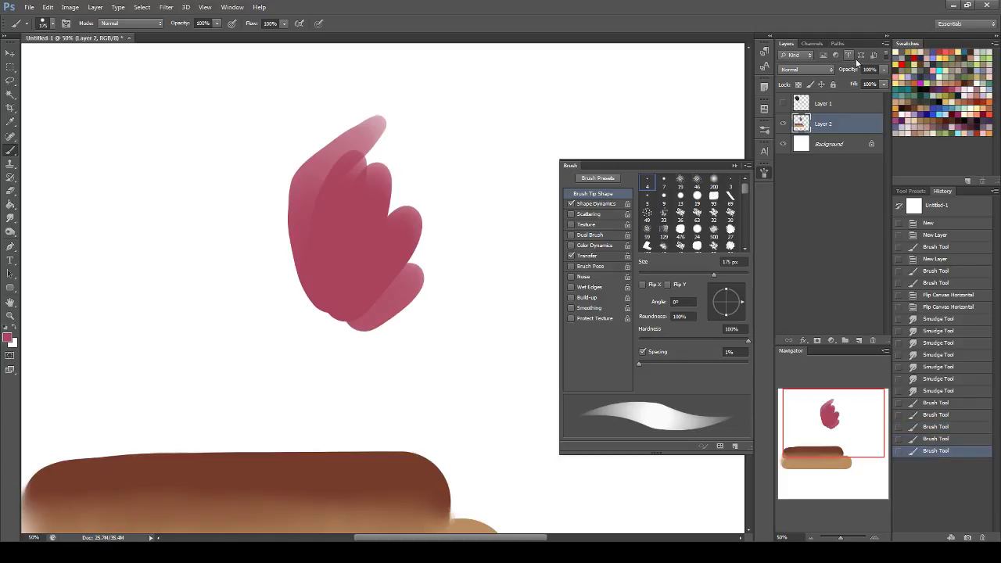
# - Pick a pale yellow swatch and paint short strokes over the pink cluster's lower part and beside its left edge
pyautogui.click(904, 71)
pyautogui.moveTo(328, 223); pyautogui.dragTo(322, 291)
pyautogui.moveTo(377, 230); pyautogui.dragTo(337, 305)
pyautogui.moveTo(397, 272); pyautogui.dragTo(356, 317)
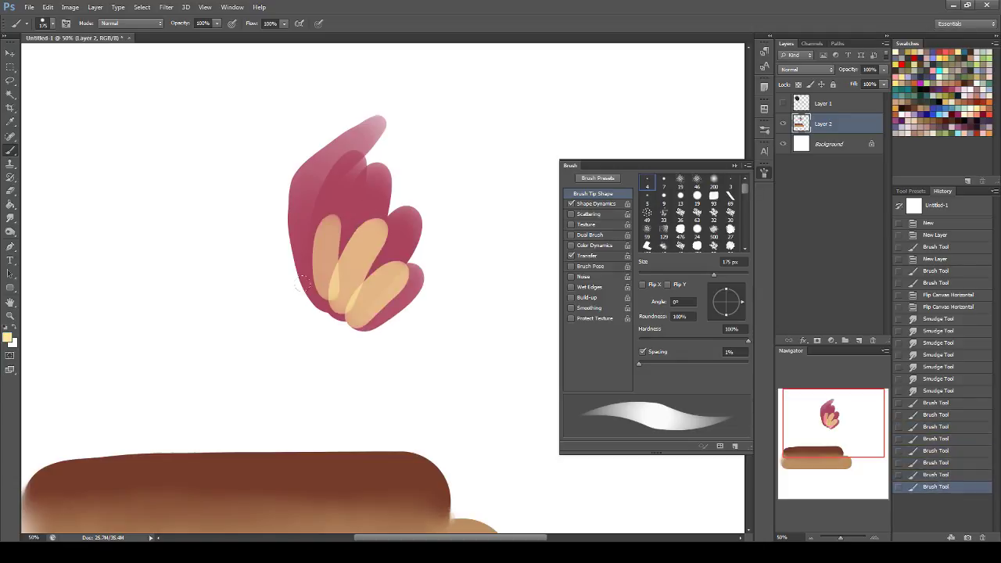
pyautogui.moveTo(309, 296)
pyautogui.mouseDown()
pyautogui.moveTo(267, 249)
pyautogui.moveTo(258, 275)
pyautogui.mouseUp()
pyautogui.moveTo(275, 311); pyautogui.dragTo(243, 306)
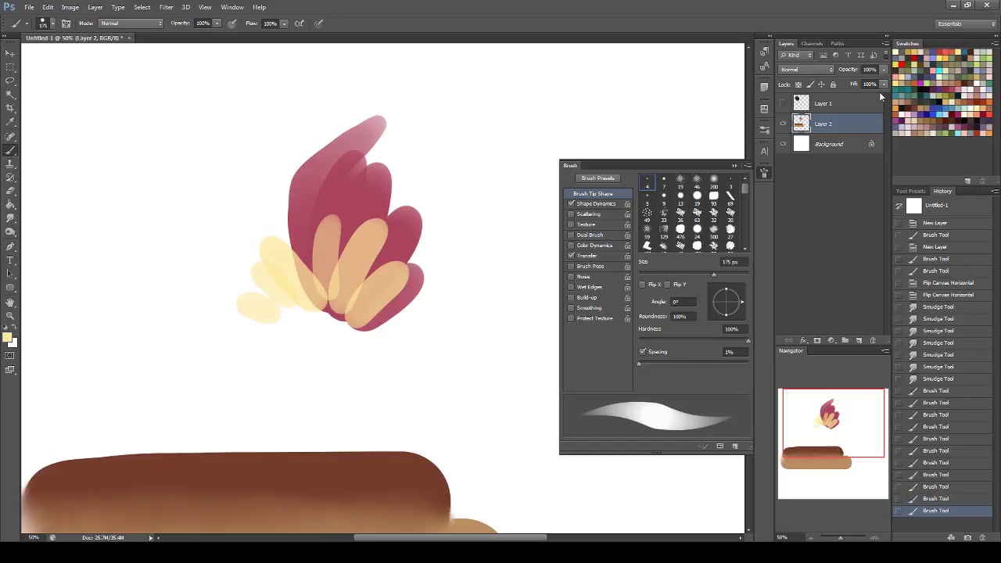
# - Pick a bright purple swatch and paint one stroke at the cluster's lower right and short dabs around its left side
pyautogui.click(923, 80)
pyautogui.moveTo(442, 298)
pyautogui.mouseDown()
pyautogui.moveTo(388, 328)
pyautogui.moveTo(396, 316)
pyautogui.mouseUp()
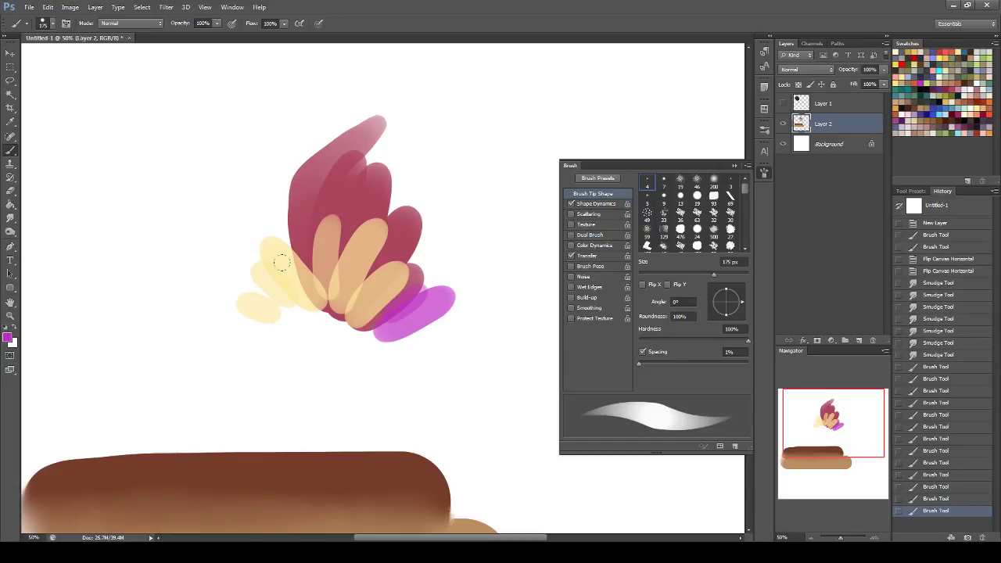
pyautogui.moveTo(285, 207); pyautogui.dragTo(283, 231)
pyautogui.moveTo(257, 212); pyautogui.dragTo(244, 257)
pyautogui.moveTo(225, 258)
pyautogui.mouseDown()
pyautogui.moveTo(241, 278)
pyautogui.moveTo(228, 287)
pyautogui.mouseUp()
pyautogui.moveTo(225, 302); pyautogui.dragTo(250, 322)
pyautogui.moveTo(261, 329); pyautogui.dragTo(270, 331)
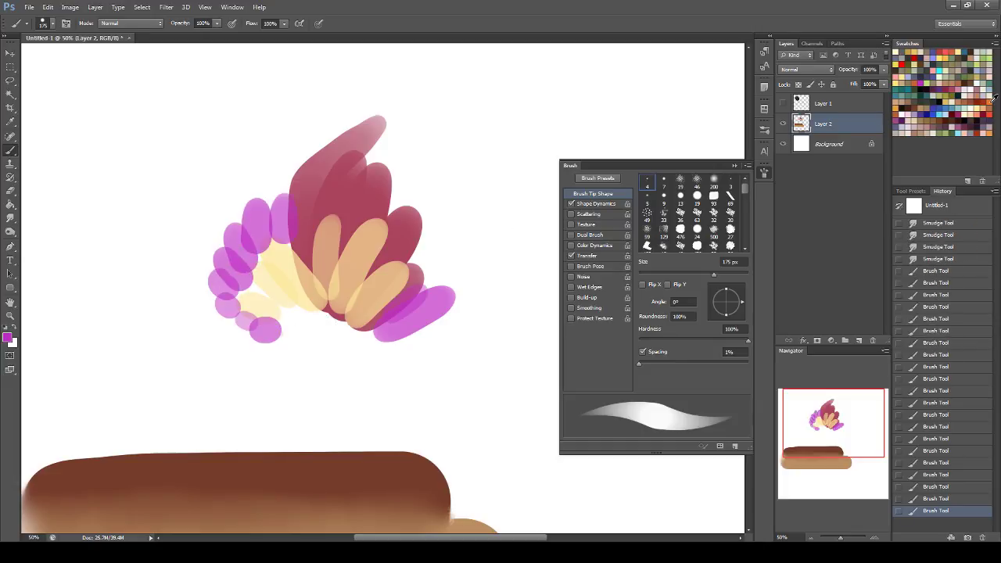
# - Pick an orange swatch and paint a rounded, tapering mass of strokes beneath the petal cluster
pyautogui.click(991, 101)
pyautogui.moveTo(296, 331); pyautogui.dragTo(355, 353)
pyautogui.moveTo(286, 353); pyautogui.dragTo(338, 369)
pyautogui.moveTo(316, 391)
pyautogui.mouseDown()
pyautogui.moveTo(274, 390)
pyautogui.moveTo(314, 408)
pyautogui.mouseUp()
pyautogui.moveTo(303, 408); pyautogui.dragTo(331, 402)
# - Paint thin orange strokes along the orange mass's left edge with the 19 px round tip
pyautogui.click(697, 196)
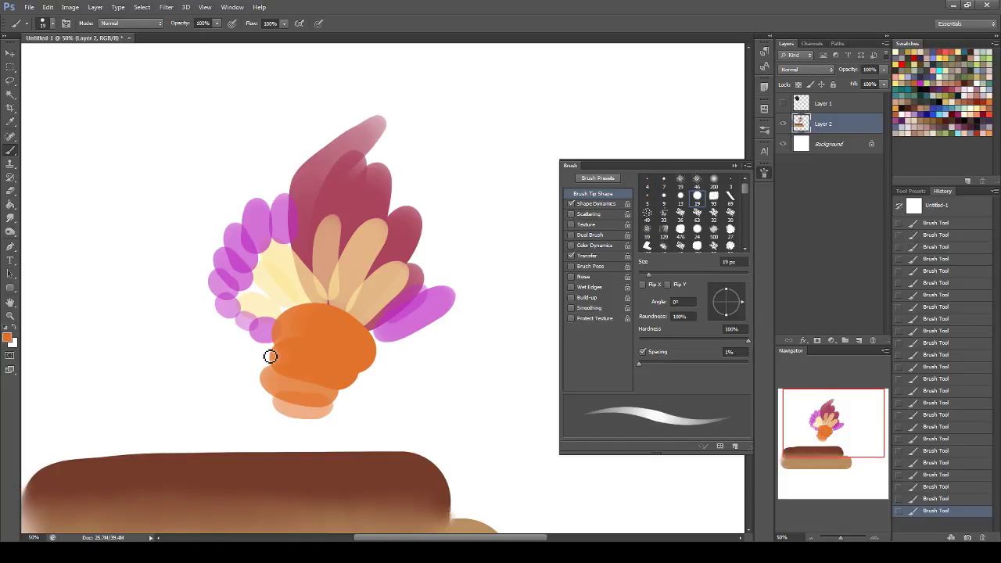
pyautogui.moveTo(270, 356)
pyautogui.mouseDown()
pyautogui.moveTo(268, 392)
pyautogui.moveTo(261, 386)
pyautogui.mouseUp()
pyautogui.moveTo(259, 336); pyautogui.dragTo(244, 380)
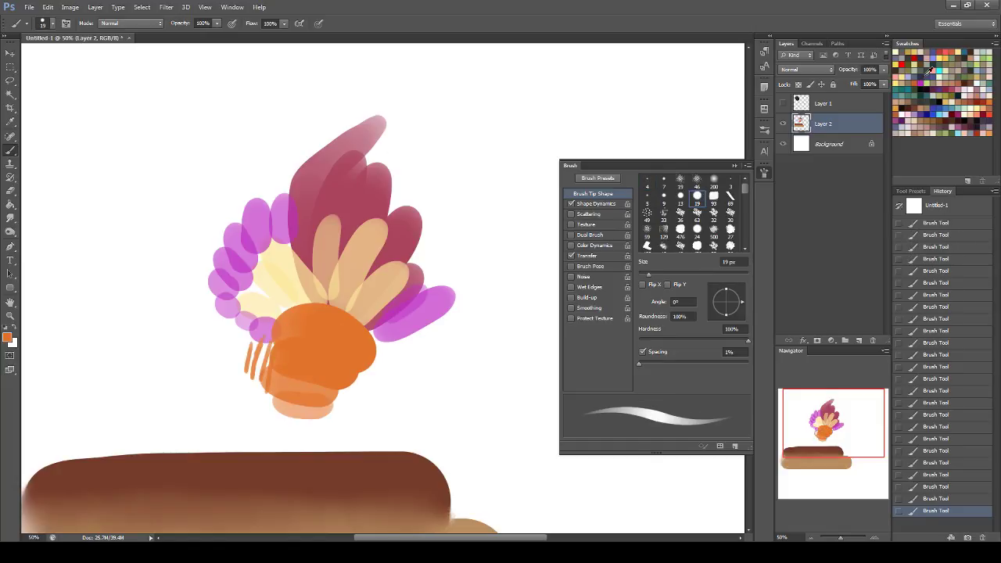
# - Pick a pale lavender swatch and paint thin diagonal strokes across the cluster's lower-left purple and yellow area
pyautogui.click(908, 74)
pyautogui.moveTo(232, 304)
pyautogui.mouseDown()
pyautogui.moveTo(261, 326)
pyautogui.moveTo(279, 320)
pyautogui.mouseUp()
pyautogui.moveTo(252, 290); pyautogui.dragTo(283, 312)
pyautogui.moveTo(264, 287); pyautogui.dragTo(283, 298)
pyautogui.moveTo(218, 321); pyautogui.dragTo(262, 355)
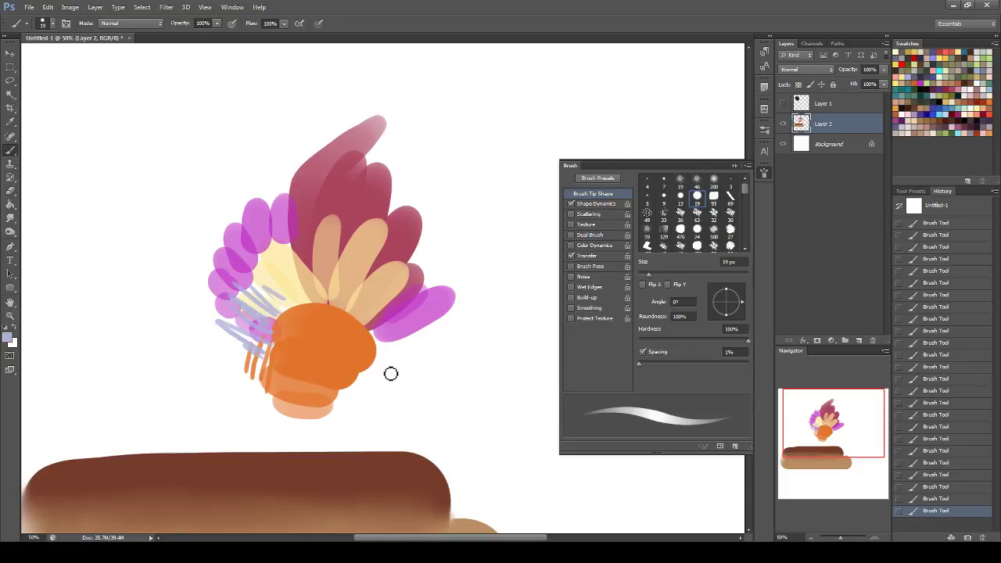
# - Paint lavender strokes along the orange mass's right side, and add a pale yellow highlight sampled from the petals near its top
pyautogui.moveTo(363, 338)
pyautogui.mouseDown()
pyautogui.moveTo(364, 369)
pyautogui.moveTo(338, 371)
pyautogui.mouseUp()
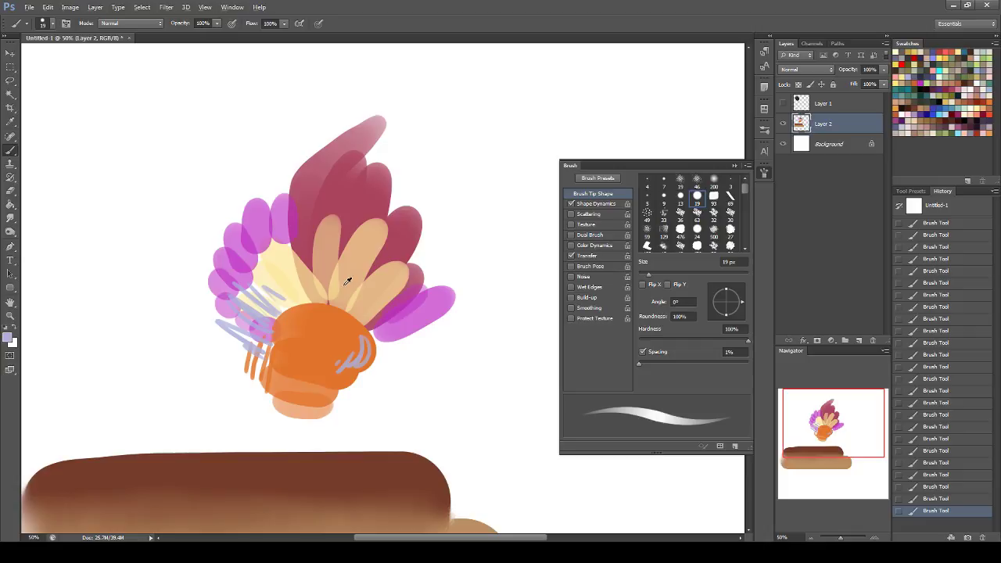
pyautogui.keyDown('alt'); pyautogui.click(303, 280); pyautogui.keyUp('alt')
pyautogui.moveTo(313, 328)
pyautogui.mouseDown()
pyautogui.moveTo(290, 323)
pyautogui.moveTo(306, 321)
pyautogui.mouseUp()
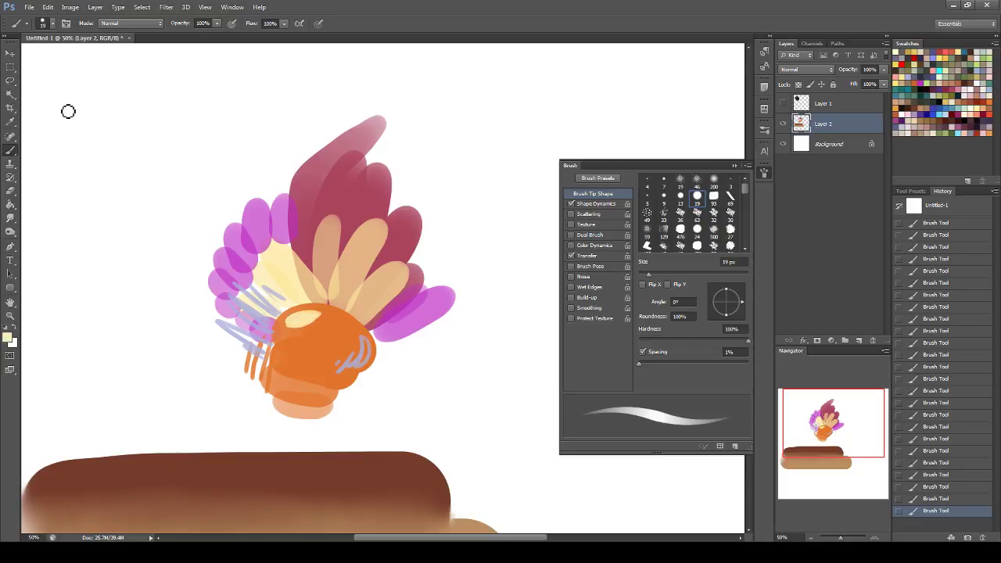
# - Smudge the pale yellow highlight and lavender strokes into the orange mass with a 90 px smudge brush at 21% strength
pyautogui.keyDown('alt'); pyautogui.click(11, 218); pyautogui.keyUp('alt')
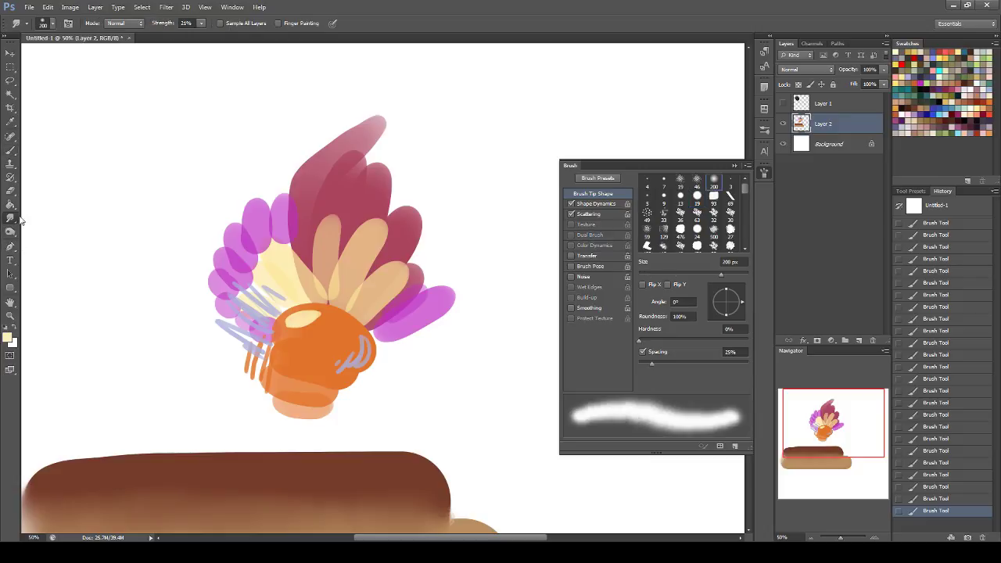
pyautogui.press('[')
pyautogui.press('[')
pyautogui.press('[')
pyautogui.moveTo(292, 327)
pyautogui.mouseDown()
pyautogui.moveTo(315, 319)
pyautogui.moveTo(281, 328)
pyautogui.moveTo(317, 324)
pyautogui.mouseUp()
pyautogui.moveTo(329, 368)
pyautogui.mouseDown()
pyautogui.moveTo(355, 338)
pyautogui.moveTo(334, 361)
pyautogui.mouseUp()
pyautogui.moveTo(333, 363); pyautogui.dragTo(350, 344)
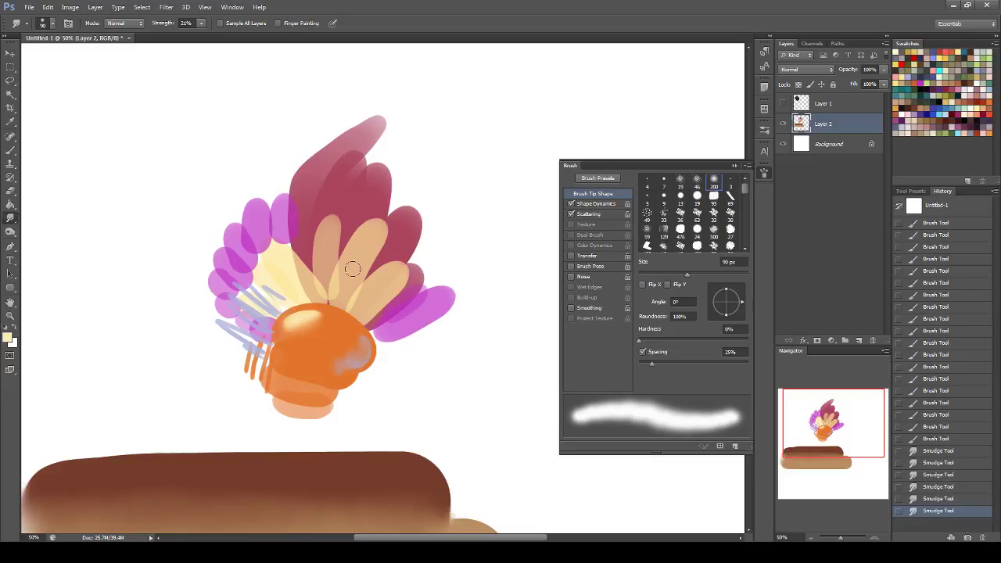
# - Smudge along the edges and bases of the tan petals to blend them into the crimson and purple behind
pyautogui.moveTo(332, 284)
pyautogui.mouseDown()
pyautogui.moveTo(338, 251)
pyautogui.moveTo(329, 297)
pyautogui.mouseUp()
pyautogui.moveTo(343, 218); pyautogui.dragTo(329, 290)
pyautogui.moveTo(346, 229); pyautogui.dragTo(339, 258)
pyautogui.moveTo(310, 228); pyautogui.dragTo(307, 273)
pyautogui.moveTo(351, 222)
pyautogui.mouseDown()
pyautogui.moveTo(335, 252)
pyautogui.moveTo(422, 246)
pyautogui.moveTo(393, 250)
pyautogui.moveTo(333, 314)
pyautogui.mouseUp()
pyautogui.moveTo(382, 251)
pyautogui.mouseDown()
pyautogui.moveTo(350, 299)
pyautogui.moveTo(365, 331)
pyautogui.mouseUp()
pyautogui.moveTo(400, 303); pyautogui.dragTo(372, 334)
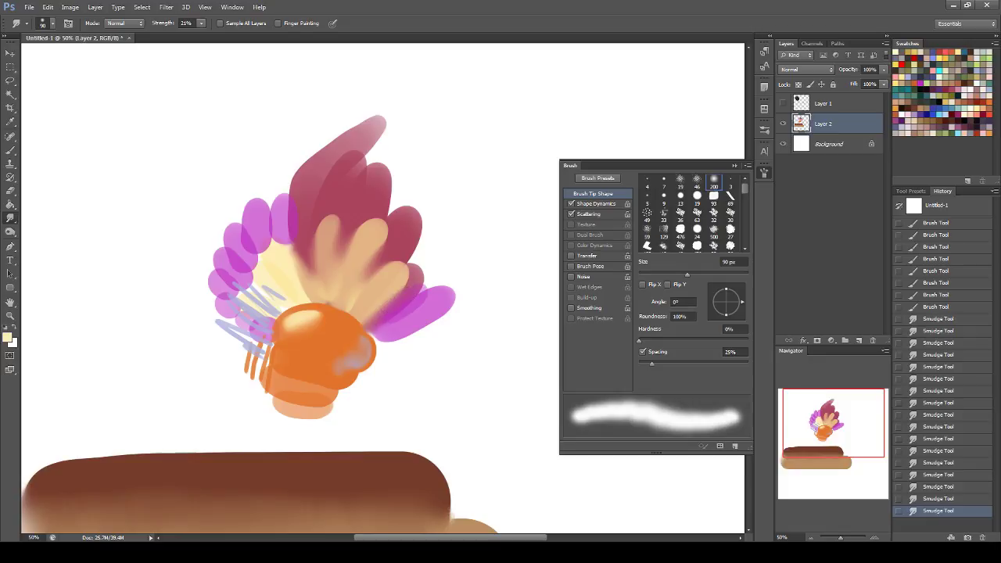
pyautogui.moveTo(376, 291); pyautogui.dragTo(376, 293)
# - Smudge the cluster's left side, blending the purple dabs, pale yellow petals, lavender strokes and thin orange strokes together
pyautogui.moveTo(274, 230)
pyautogui.mouseDown()
pyautogui.moveTo(247, 244)
pyautogui.moveTo(236, 257)
pyautogui.moveTo(257, 287)
pyautogui.moveTo(233, 283)
pyautogui.moveTo(233, 291)
pyautogui.moveTo(264, 326)
pyautogui.moveTo(237, 287)
pyautogui.moveTo(286, 293)
pyautogui.mouseUp()
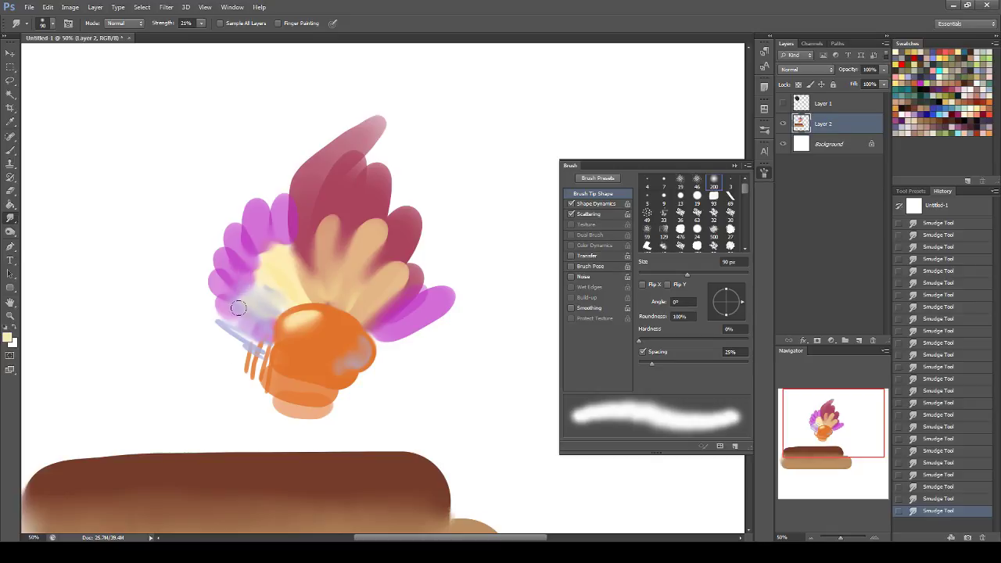
pyautogui.moveTo(221, 325)
pyautogui.mouseDown()
pyautogui.moveTo(252, 348)
pyautogui.moveTo(264, 385)
pyautogui.moveTo(222, 353)
pyautogui.mouseUp()
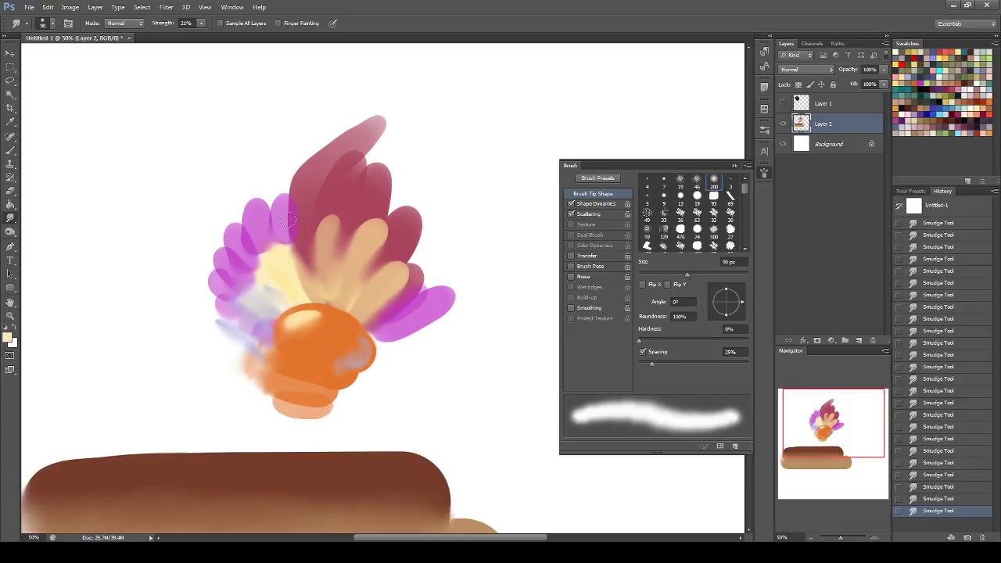
pyautogui.moveTo(288, 220)
pyautogui.mouseDown()
pyautogui.moveTo(240, 230)
pyautogui.moveTo(254, 250)
pyautogui.moveTo(232, 249)
pyautogui.moveTo(246, 267)
pyautogui.moveTo(213, 268)
pyautogui.moveTo(235, 298)
pyautogui.mouseUp()
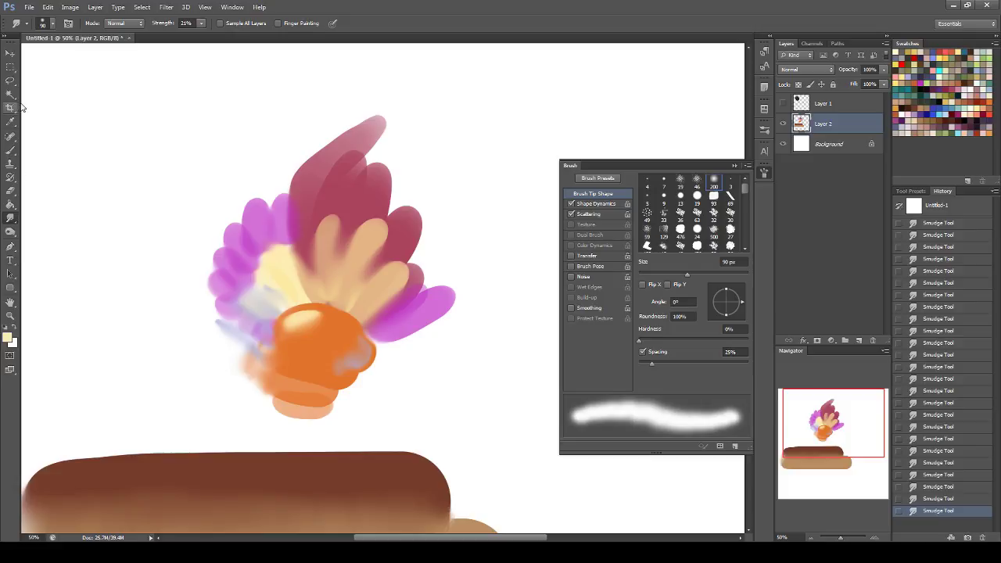
# - Switch back to the Brush tool and enlarge its round tip to 35 px
pyautogui.click(10, 149)
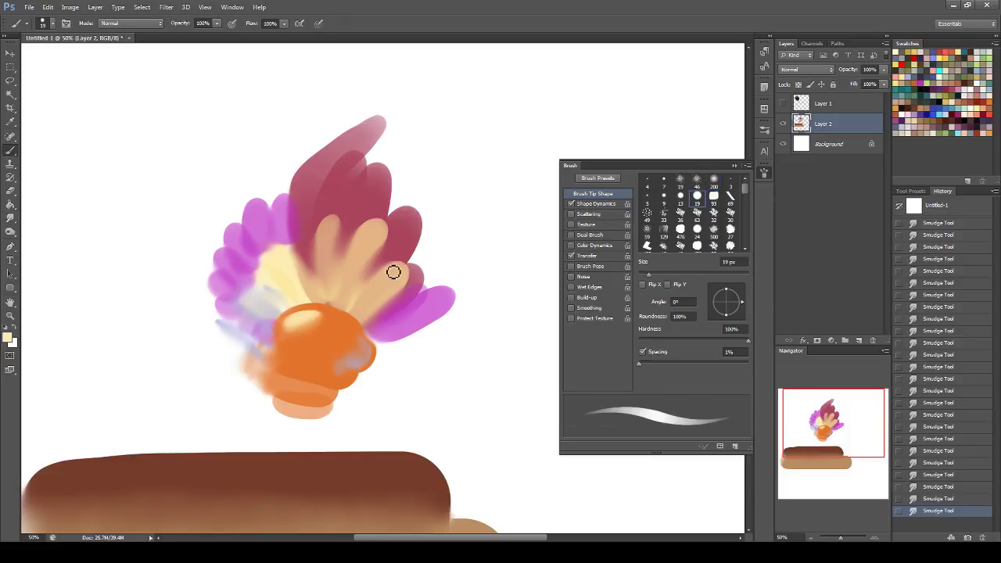
pyautogui.press(']')
pyautogui.press(']')
pyautogui.press(']')
pyautogui.press(']')
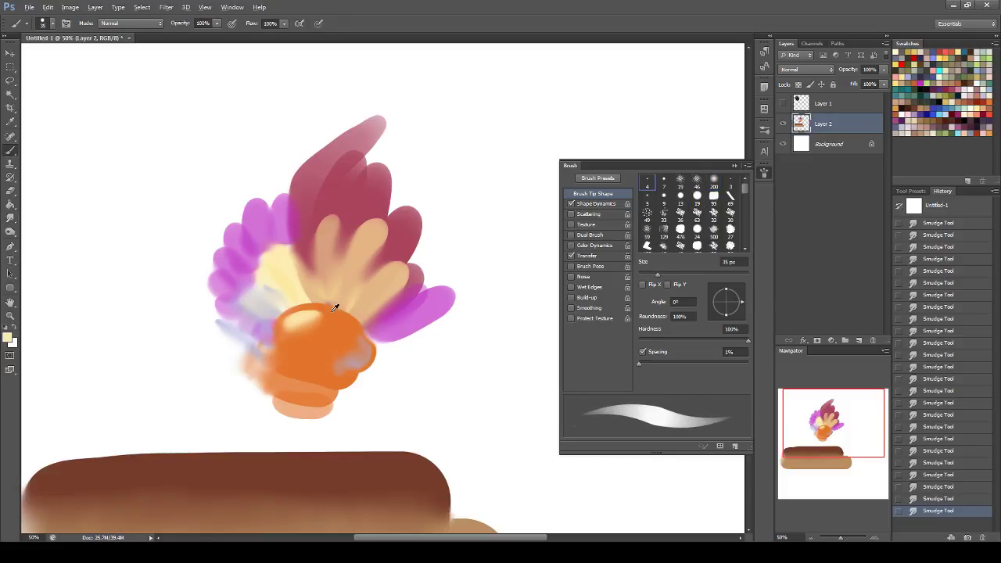
pyautogui.keyDown('alt'); pyautogui.click(335, 306); pyautogui.keyUp('alt')
pyautogui.moveTo(333, 306); pyautogui.dragTo(331, 277)
pyautogui.hotkey('ctrl', 'z')
pyautogui.keyDown('alt'); pyautogui.click(395, 247); pyautogui.keyUp('alt')
pyautogui.moveTo(366, 283); pyautogui.dragTo(346, 319)
pyautogui.hotkey('ctrl', 'z')
# - Sample the orange and paint thin strokes radiating from the orange mass along the tan, pale yellow and right-hand purple petals
pyautogui.keyDown('alt'); pyautogui.click(341, 310); pyautogui.keyUp('alt')
pyautogui.moveTo(339, 314); pyautogui.dragTo(357, 258)
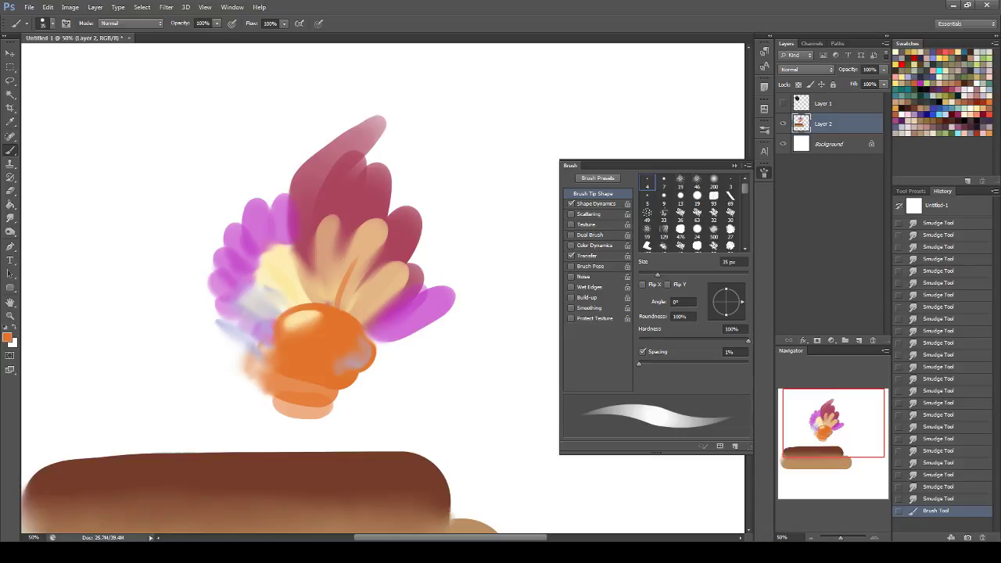
pyautogui.hotkey('ctrl', 'z')
pyautogui.moveTo(337, 311); pyautogui.dragTo(360, 253)
pyautogui.moveTo(352, 318); pyautogui.dragTo(385, 284)
pyautogui.moveTo(328, 302); pyautogui.dragTo(324, 265)
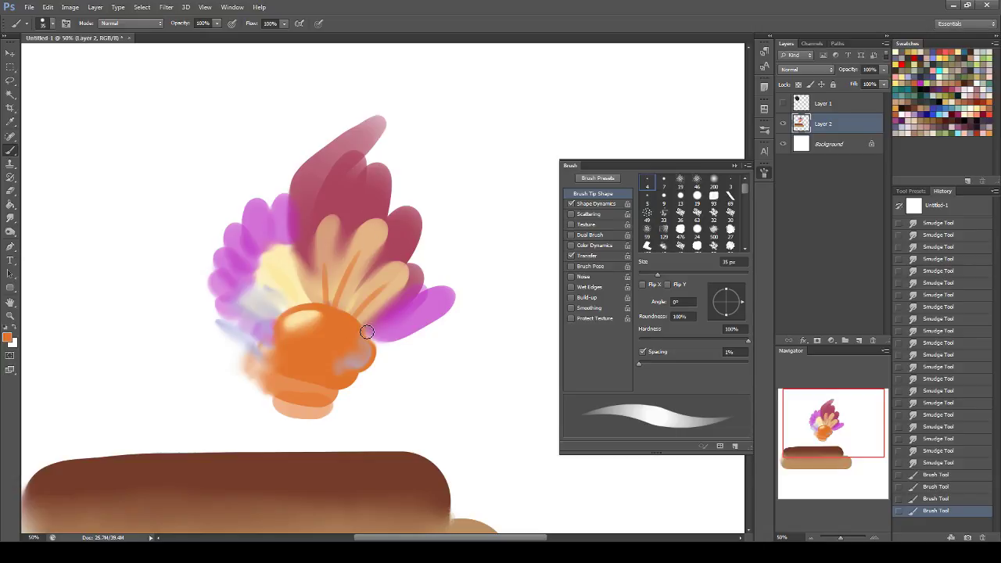
pyautogui.moveTo(366, 332)
pyautogui.mouseDown()
pyautogui.moveTo(442, 268)
pyautogui.moveTo(413, 302)
pyautogui.mouseUp()
pyautogui.moveTo(315, 308); pyautogui.dragTo(281, 255)
pyautogui.moveTo(293, 305); pyautogui.dragTo(258, 283)
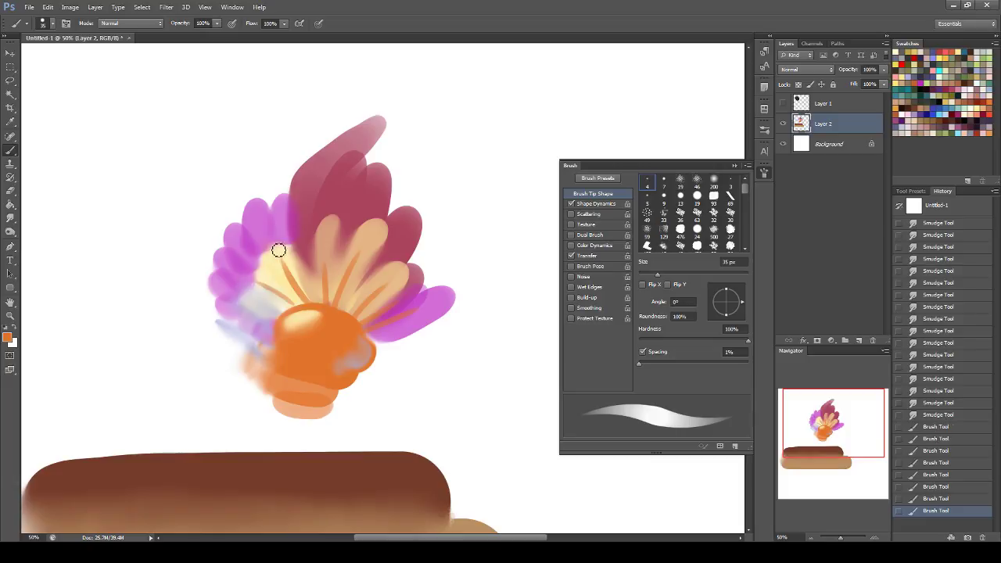
# - Smear the crimson and purple petals outward at the cluster's upper left with a 300 px smudge brush
pyautogui.press('alt')
pyautogui.click(10, 218)
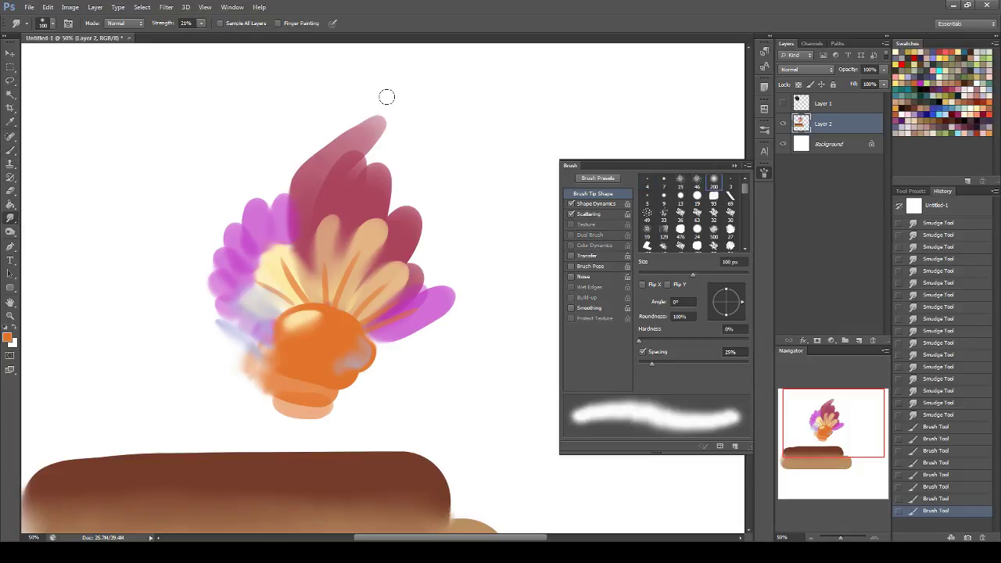
pyautogui.moveTo(270, 201)
pyautogui.mouseDown()
pyautogui.moveTo(279, 134)
pyautogui.moveTo(250, 193)
pyautogui.mouseUp()
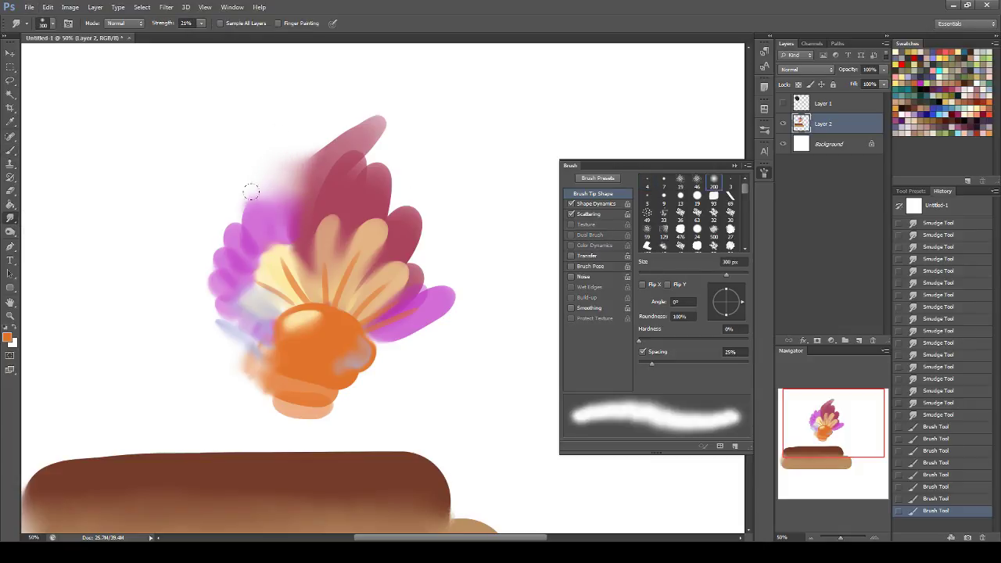
pyautogui.moveTo(317, 169); pyautogui.dragTo(329, 120)
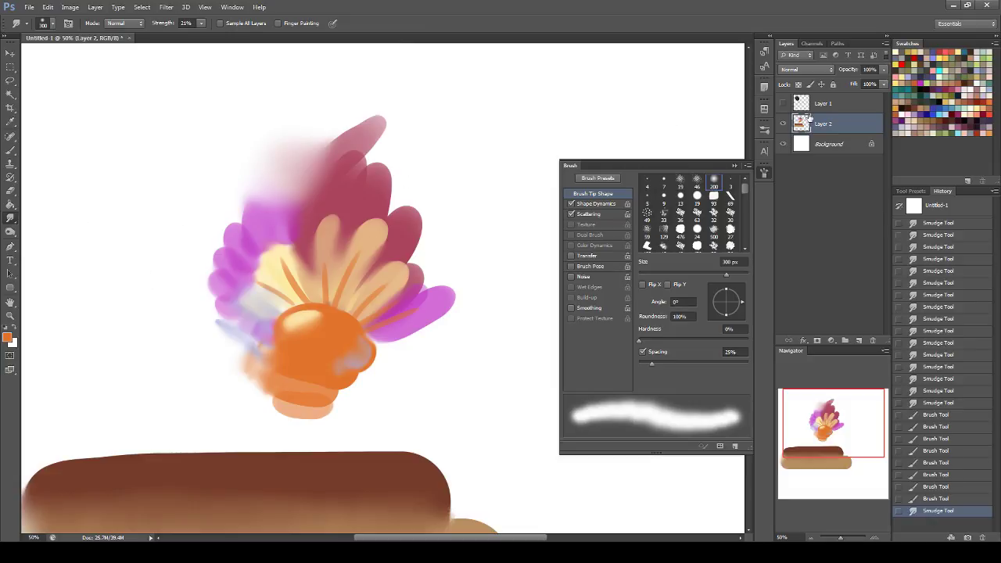
# - Undo the last smudges around the edges of the brown and tan bars
pyautogui.click(783, 125)
pyautogui.click(783, 125)
pyautogui.scroll(-5, 162, 366)
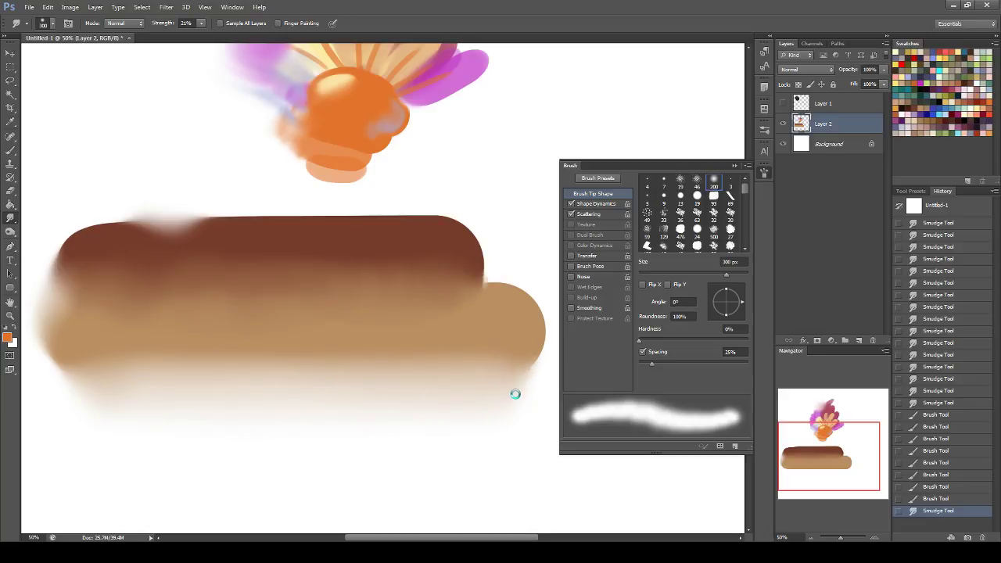
pyautogui.hotkey('ctrl', 'z')
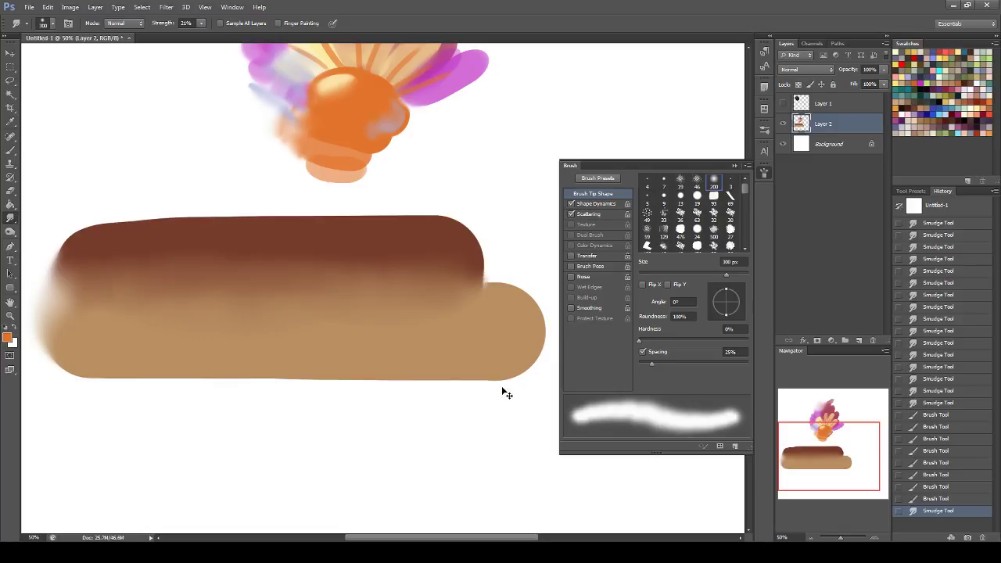
# - Review the smudge brush's Scattering and Shape Dynamics settings
pyautogui.moveTo(848, 461); pyautogui.dragTo(841, 437)
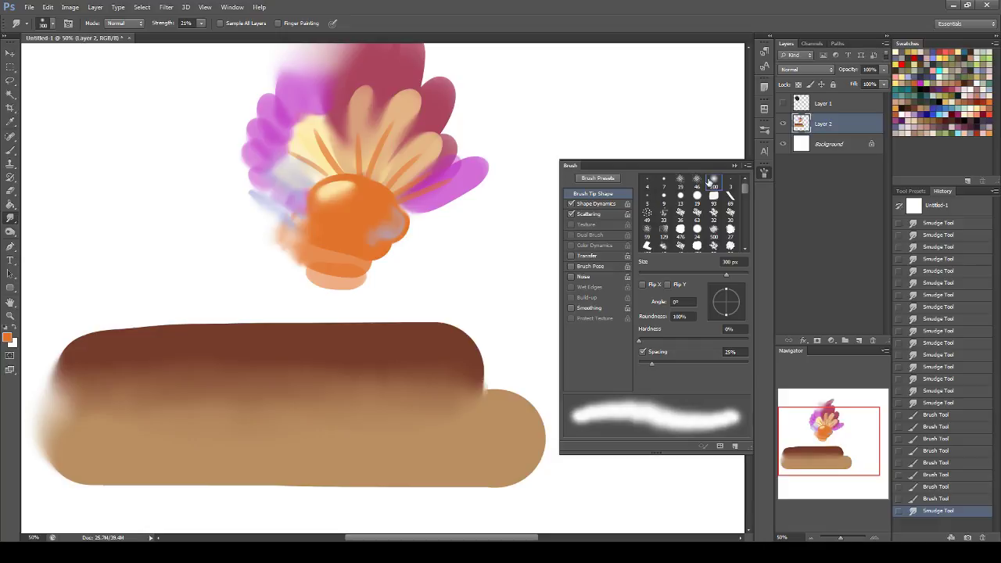
pyautogui.click(598, 214)
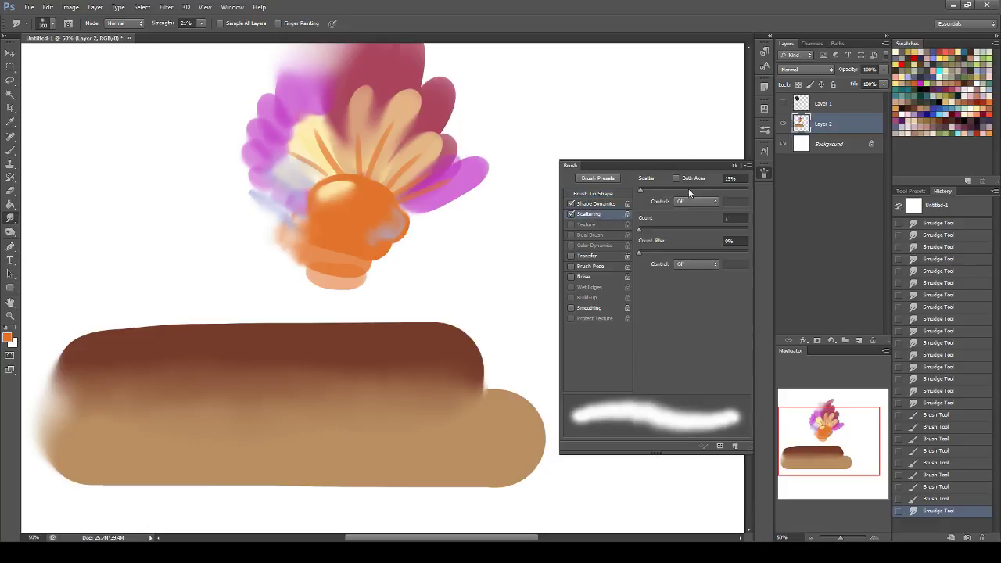
pyautogui.click(594, 204)
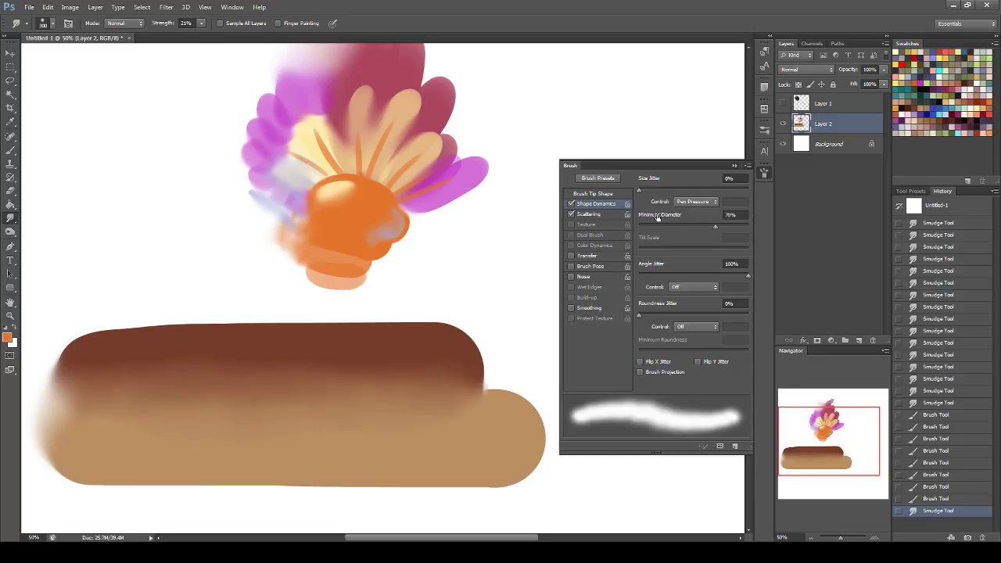
pyautogui.click(587, 213)
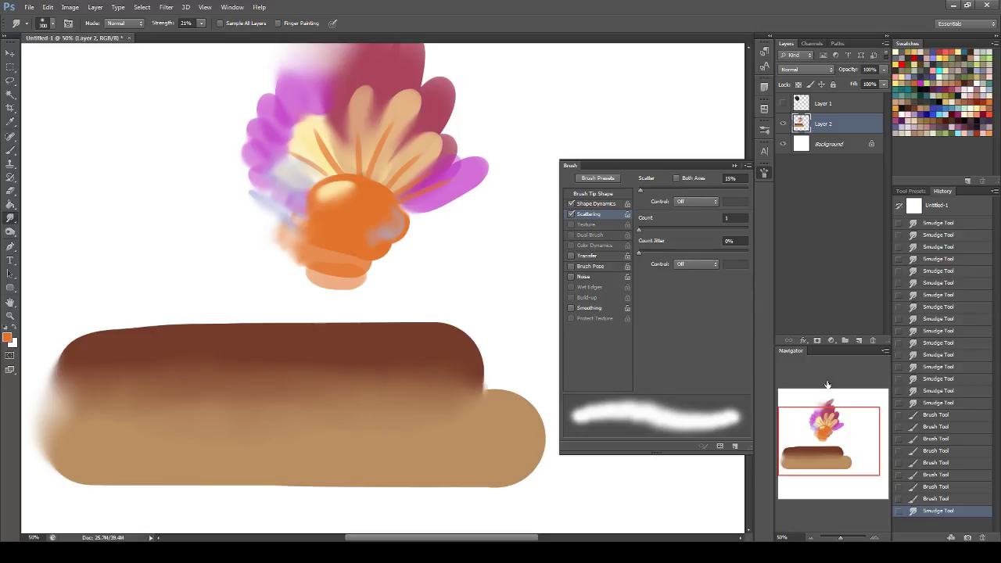
pyautogui.moveTo(831, 422); pyautogui.dragTo(828, 401)
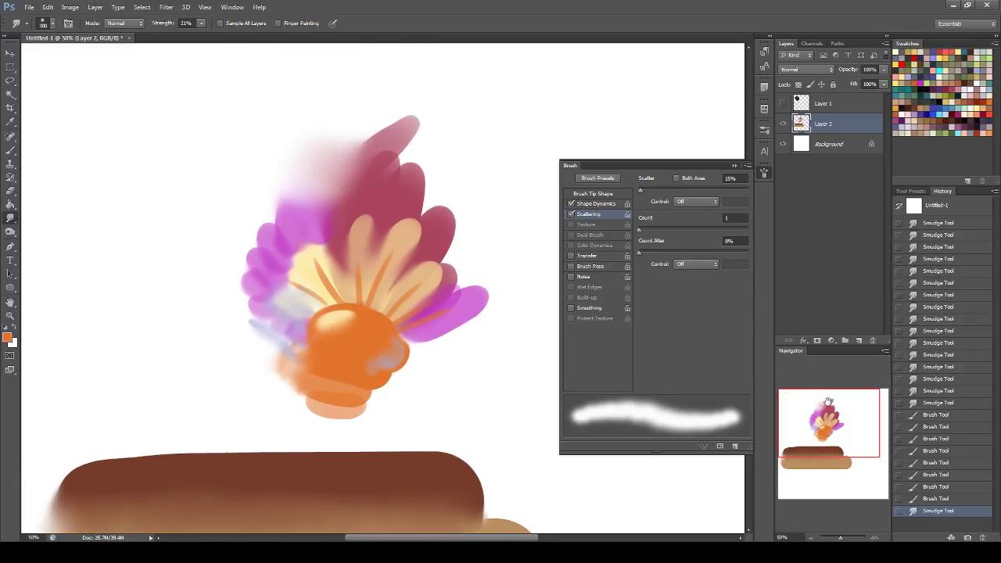